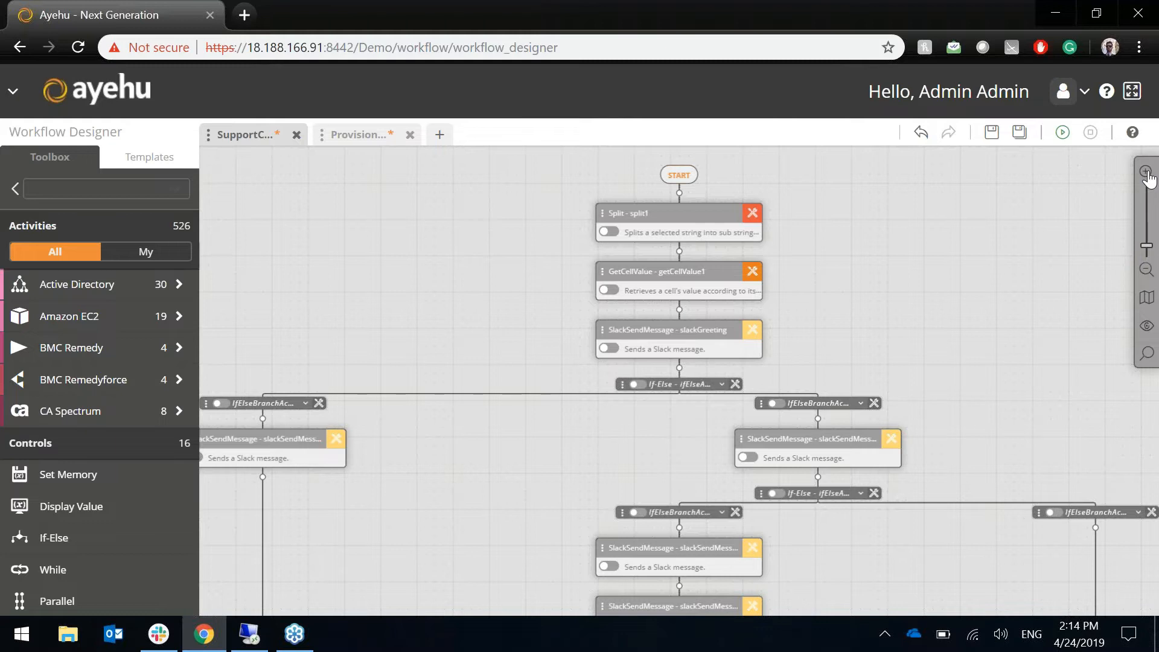
- Zoom in twice on the SupportCenter workflow and pan down to its nested If-Else Slack branches
{"action": "left_click", "coordinate": [1148, 173]}
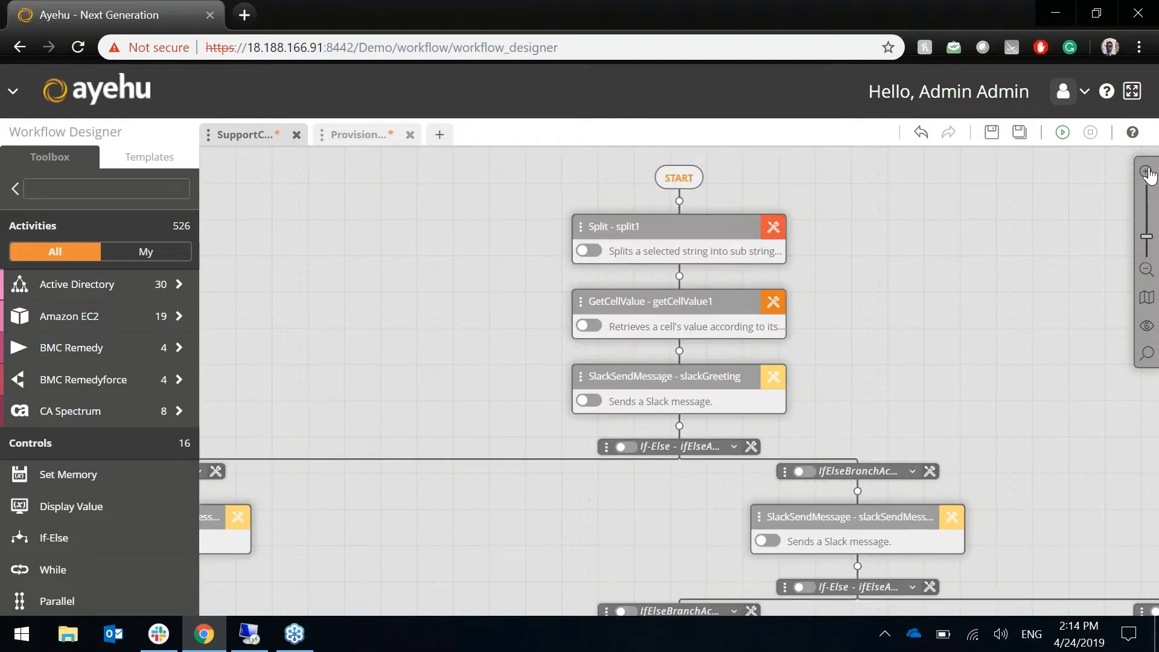
{"action": "left_click", "coordinate": [1147, 173]}
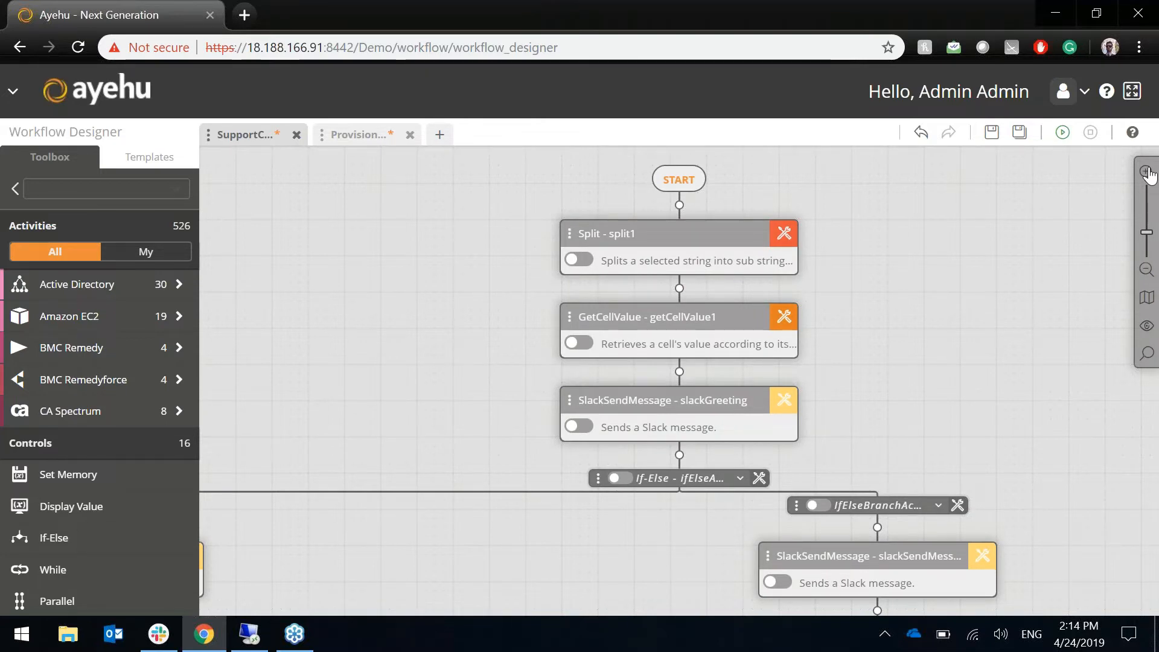
{"action": "scroll", "coordinate": [1094, 336], "scroll_direction": "down", "scroll_amount": 5}
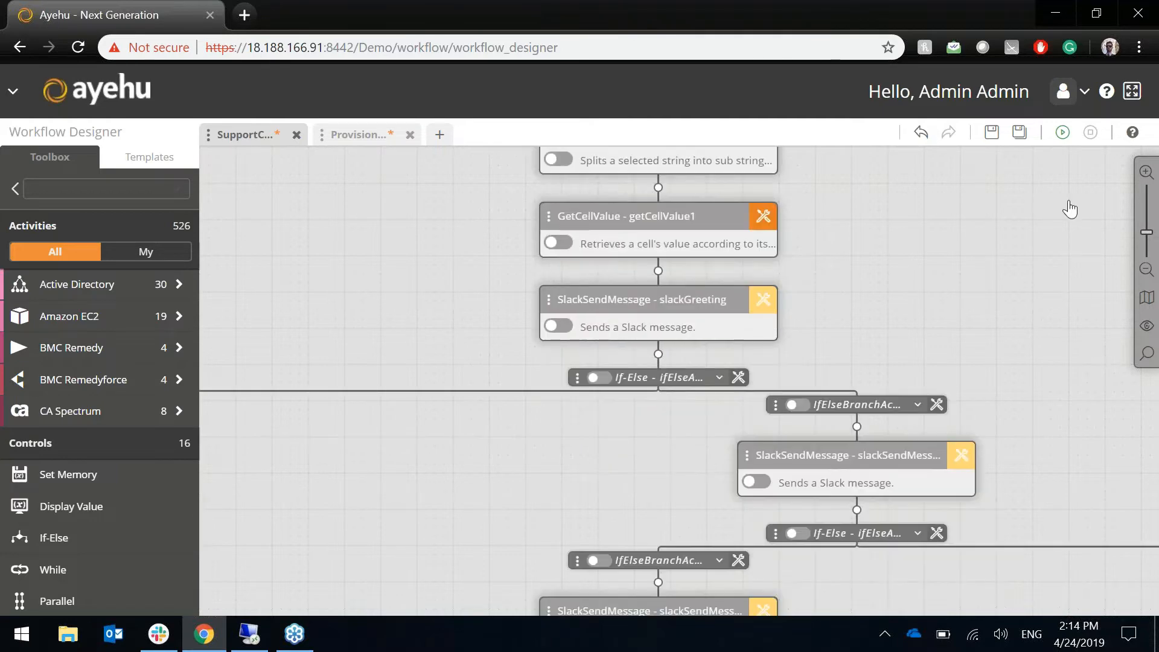
{"action": "left_click_drag", "start_coordinate": [1017, 206], "coordinate": [978, 190]}
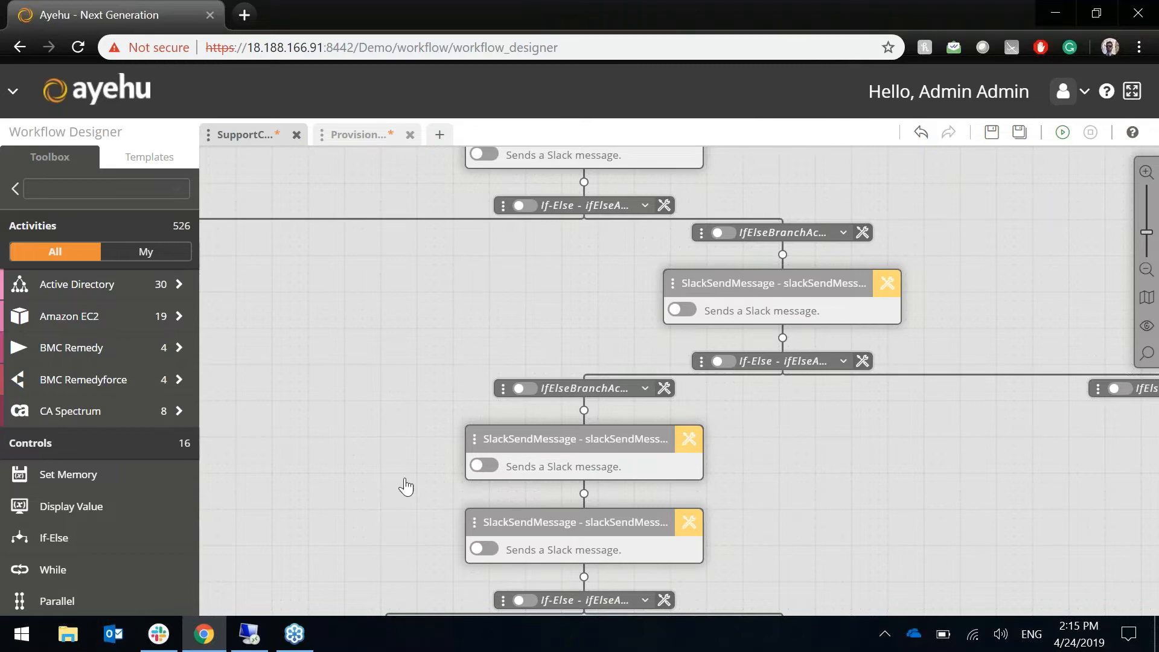
- Switch to the Slack conversation with tobi and send the greeting 'hi'
{"action": "left_click", "coordinate": [154, 640]}
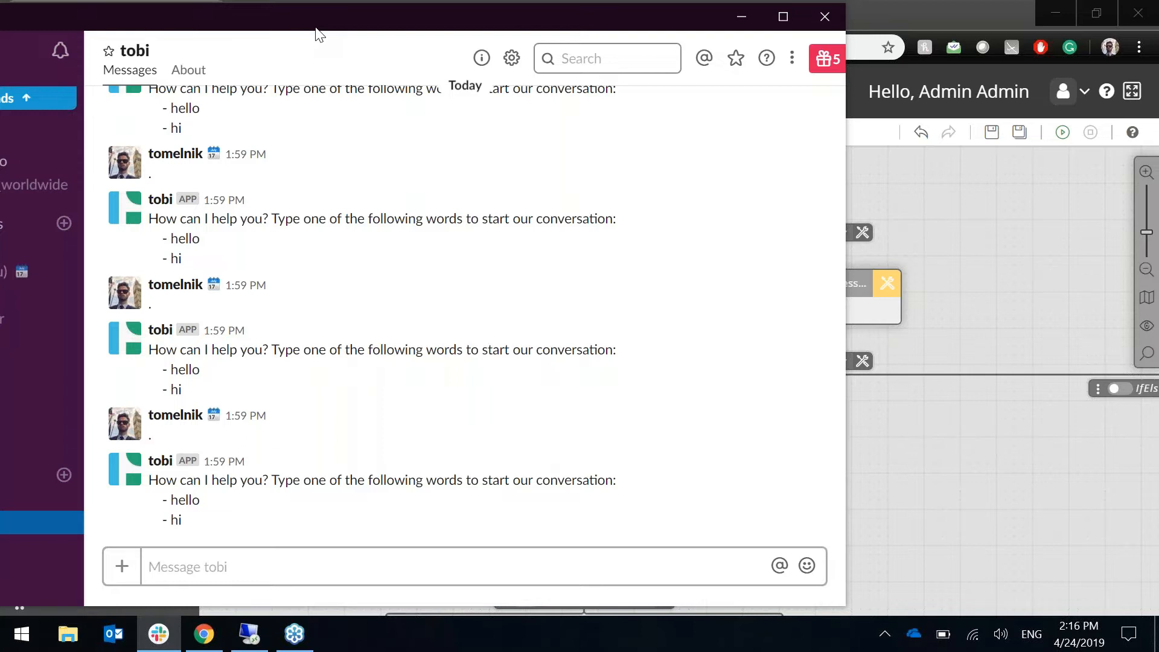
{"action": "left_click", "coordinate": [252, 576]}
{"action": "type", "text": "hi"}
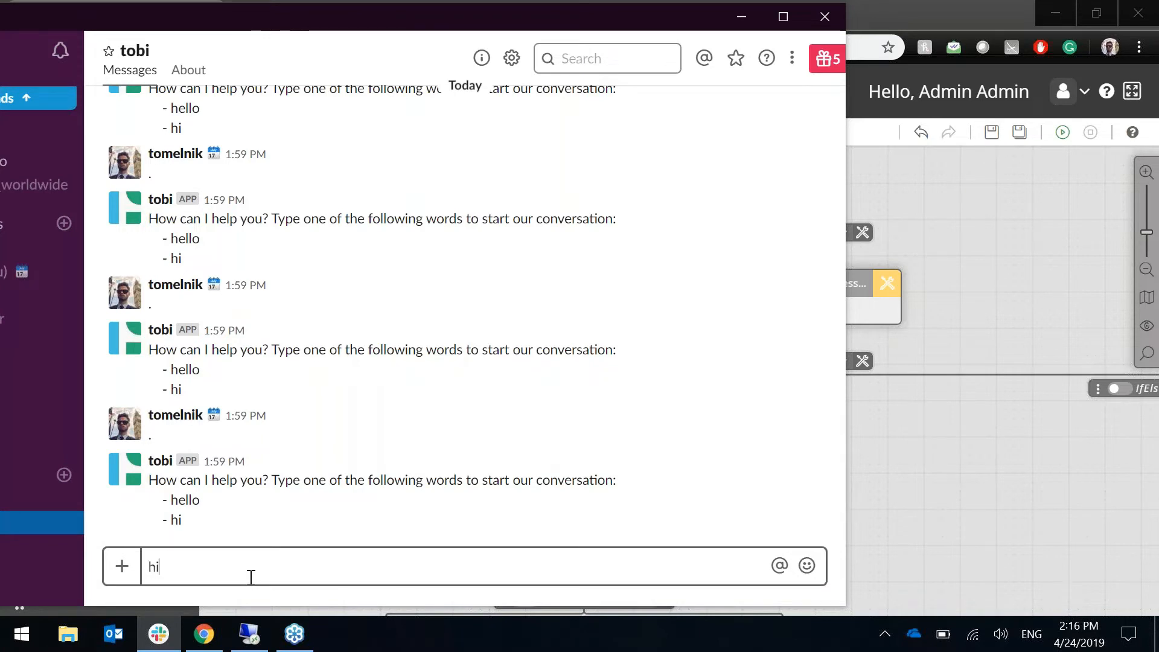
{"action": "key", "text": "Return"}
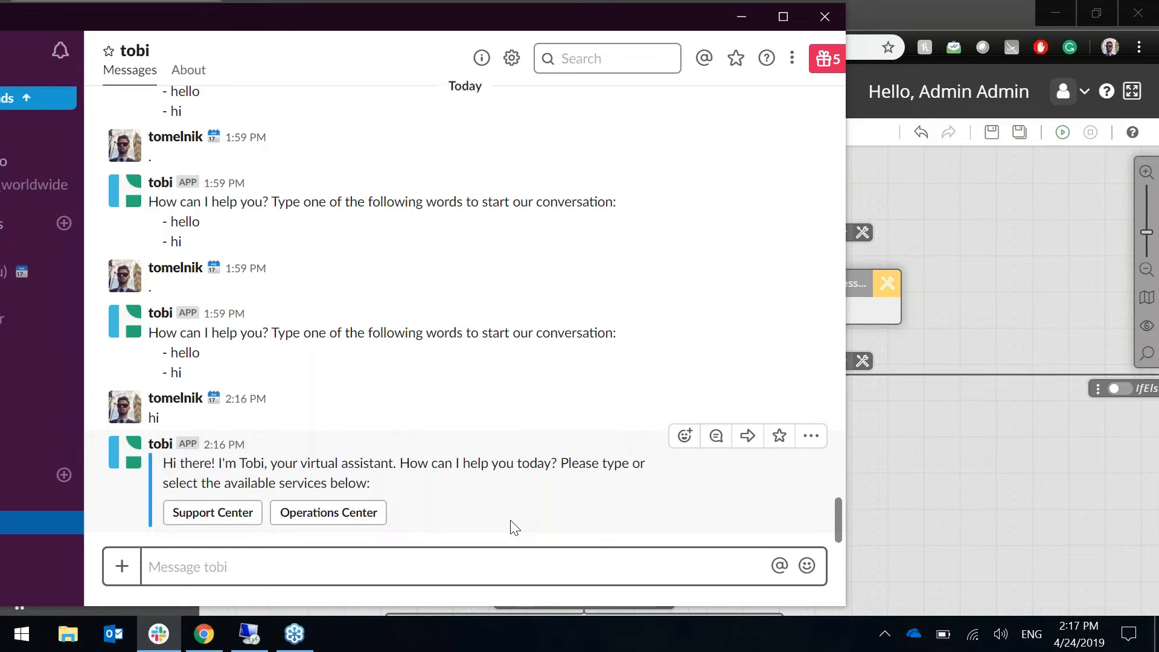
- Request an Active Directory password reset via Support Center, replying with the last four SSN digits
{"action": "left_click", "coordinate": [198, 514]}
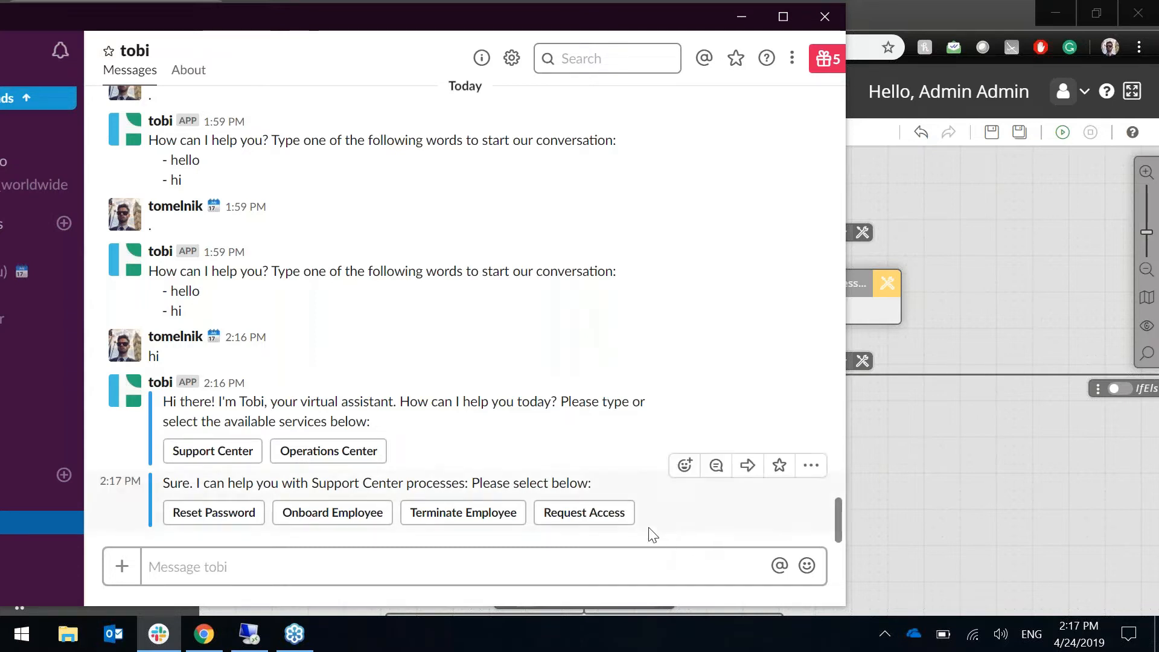
{"action": "left_click", "coordinate": [211, 517]}
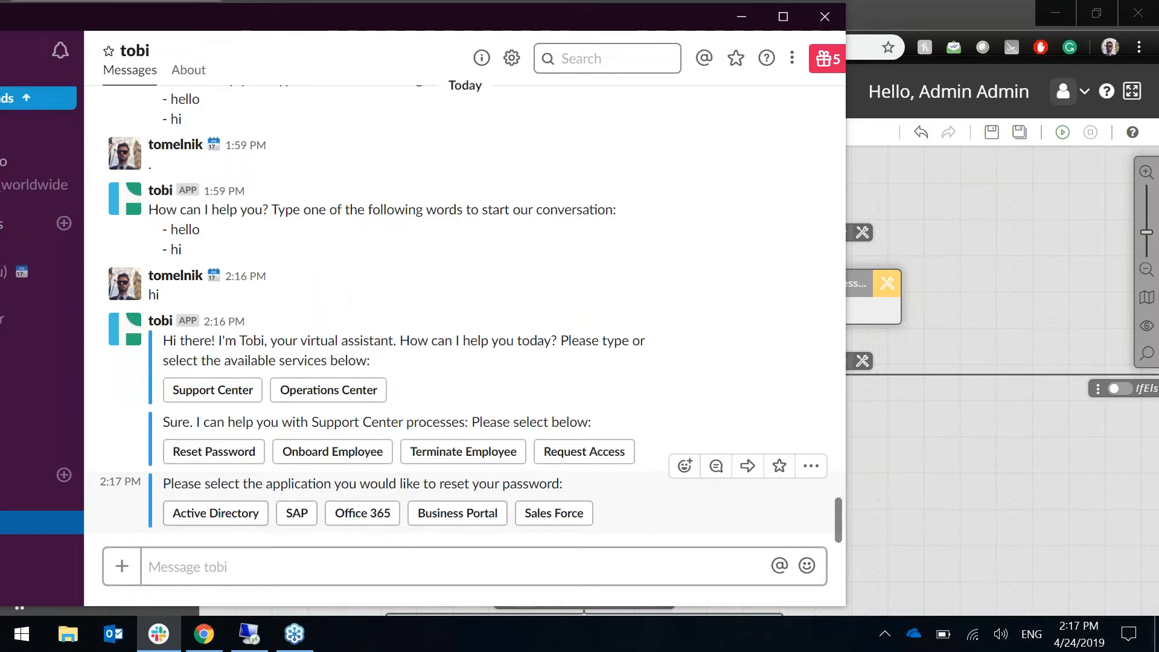
{"action": "left_click", "coordinate": [265, 513]}
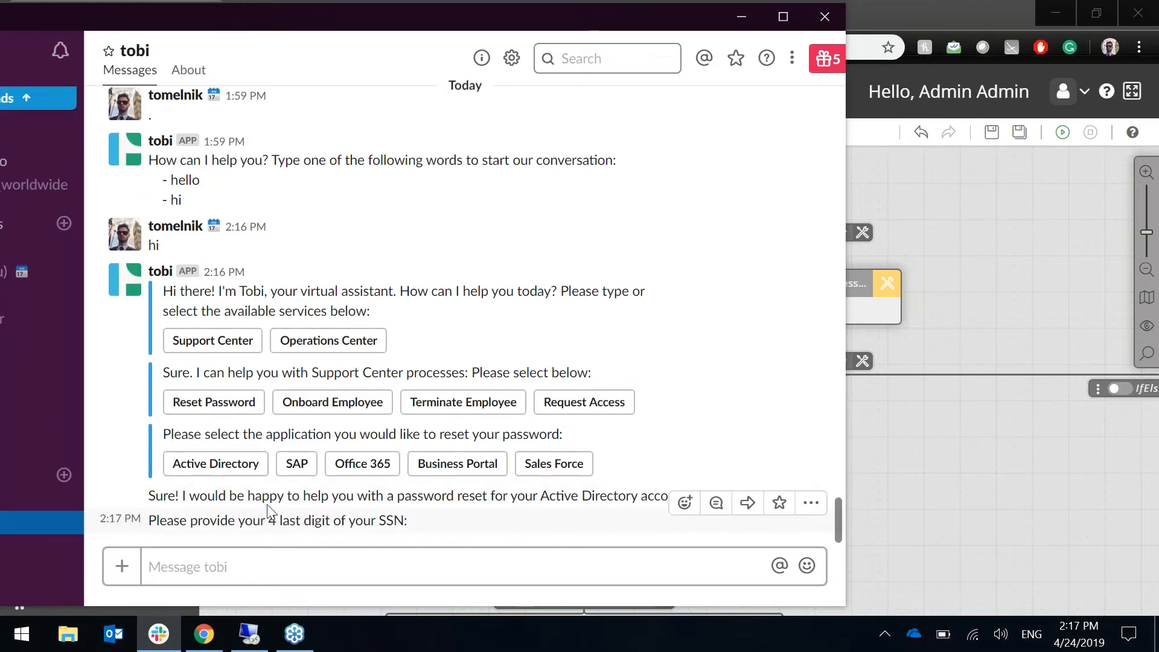
{"action": "left_click", "coordinate": [267, 566]}
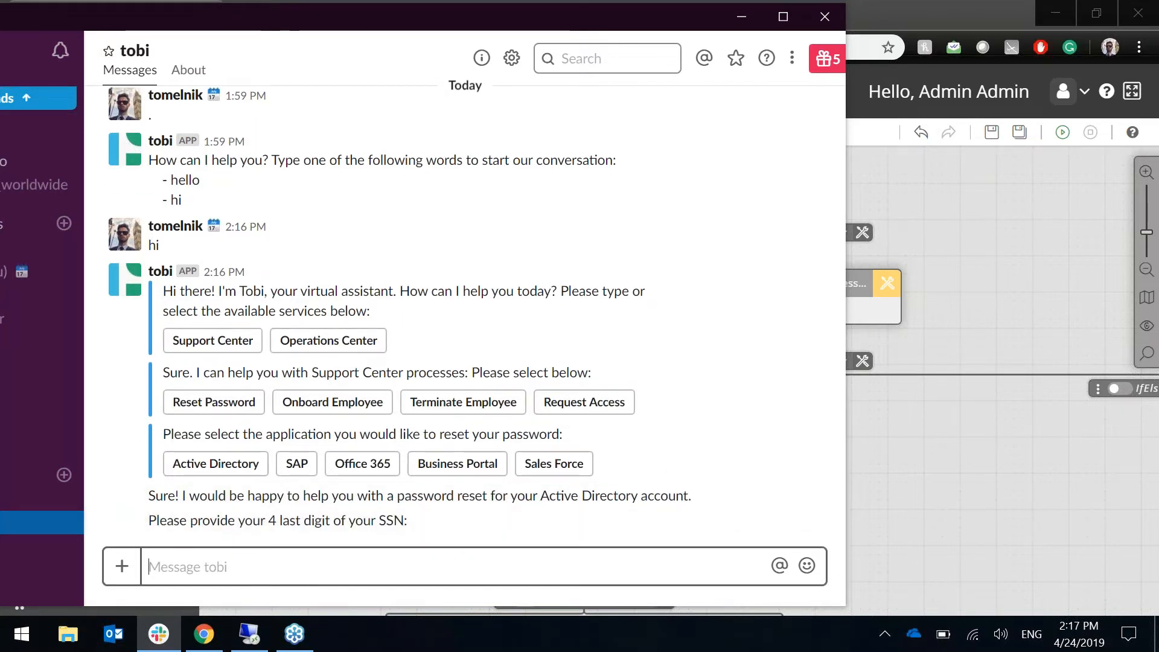
{"action": "type", "text": "1234"}
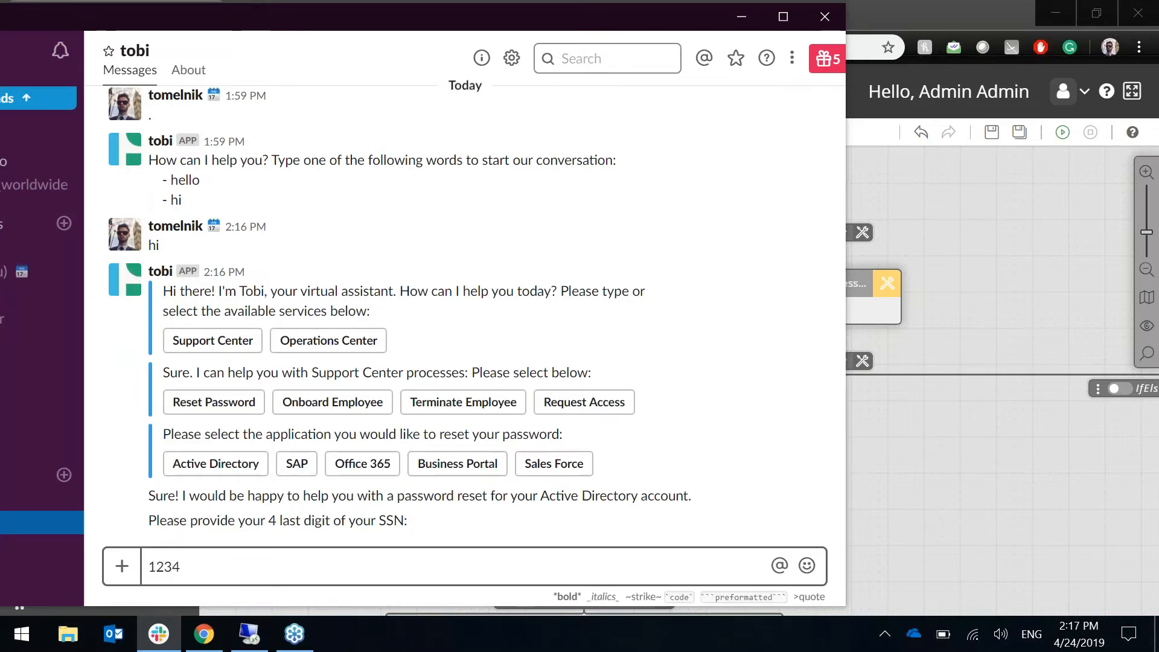
{"action": "key", "text": "Return"}
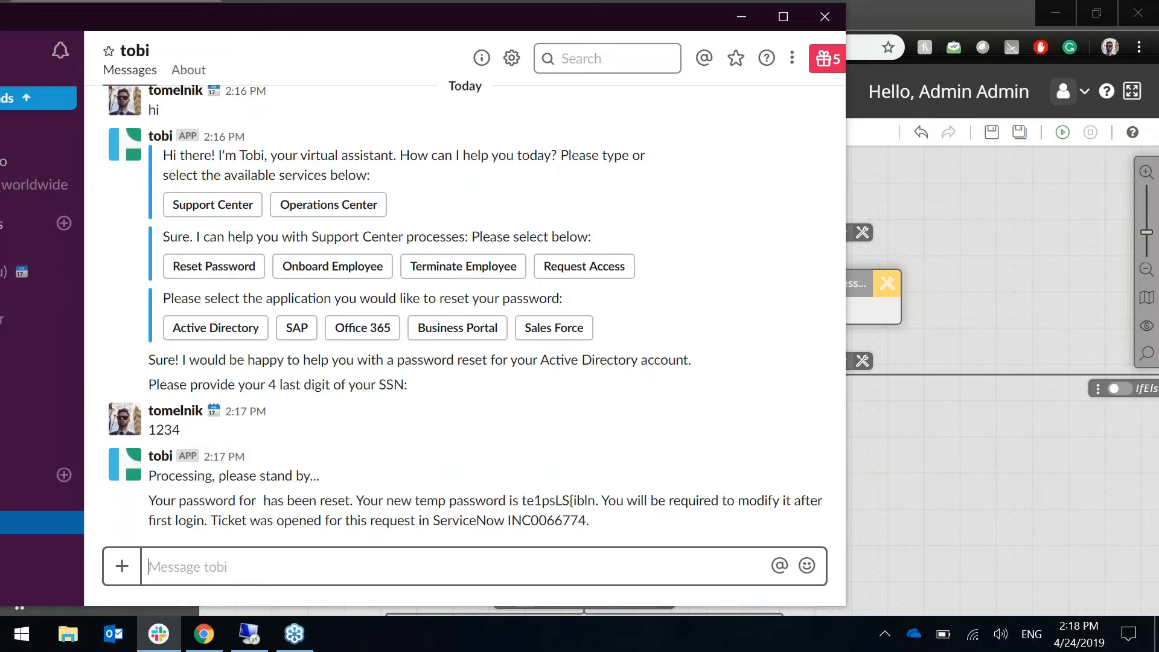
- Send 'hello', then request an Operations Center AWS instance with 8 CPU cores, 32 GB memory and an OS
{"action": "type", "text": "hello"}
{"action": "key", "text": "Return"}
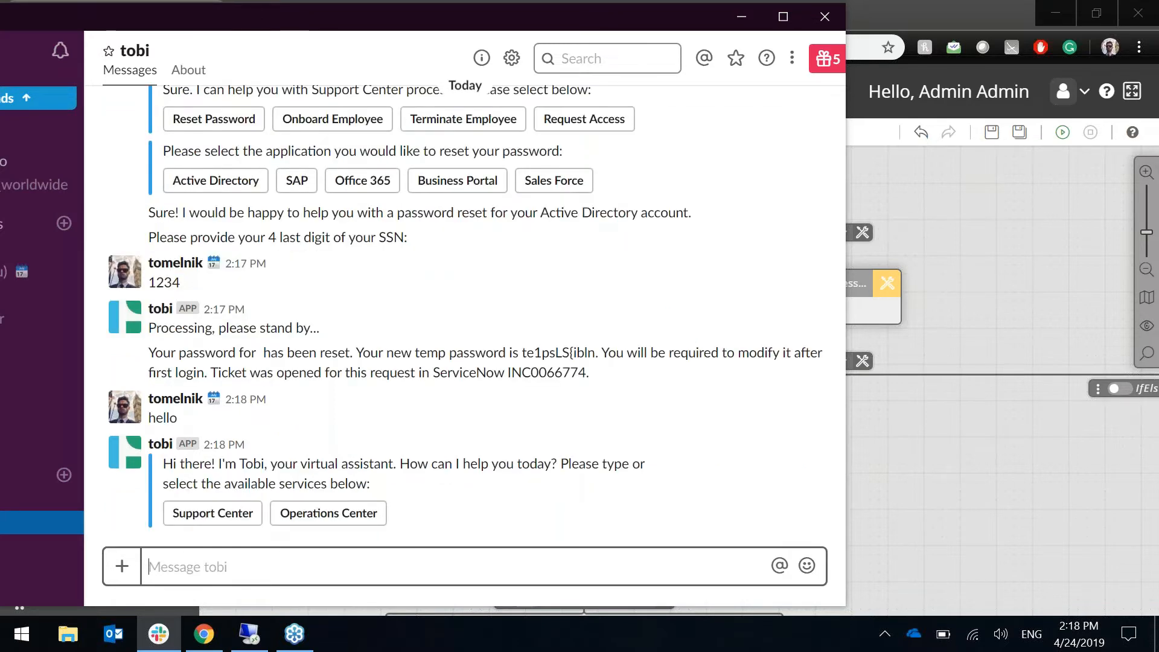
{"action": "left_click", "coordinate": [344, 513]}
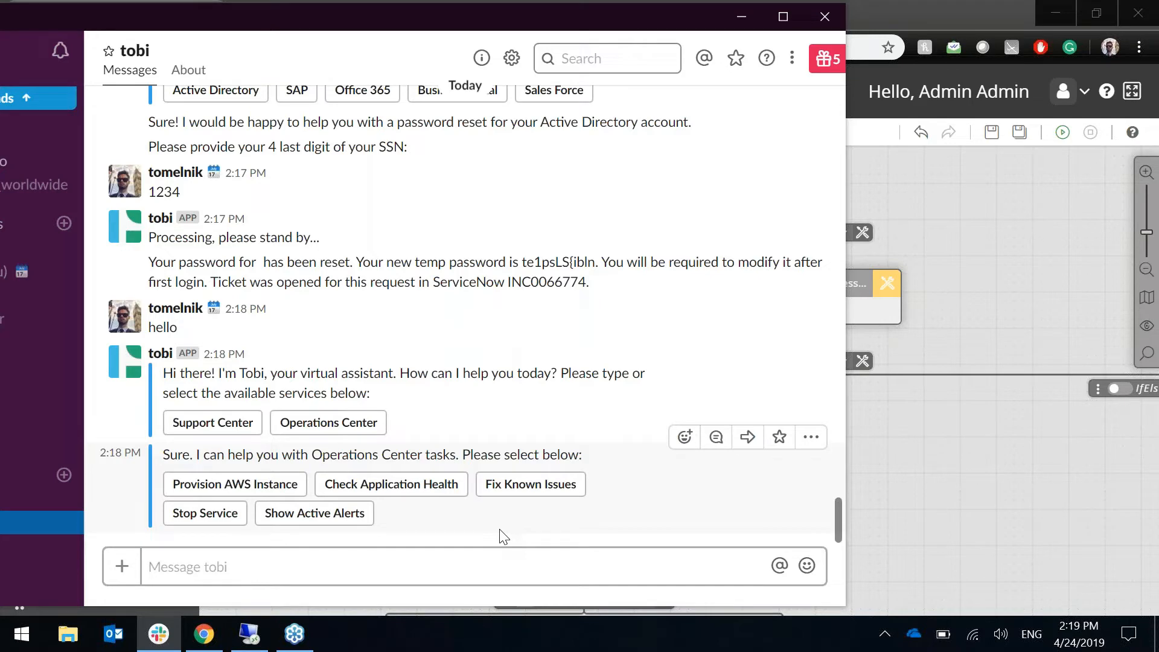
{"action": "left_click", "coordinate": [208, 486]}
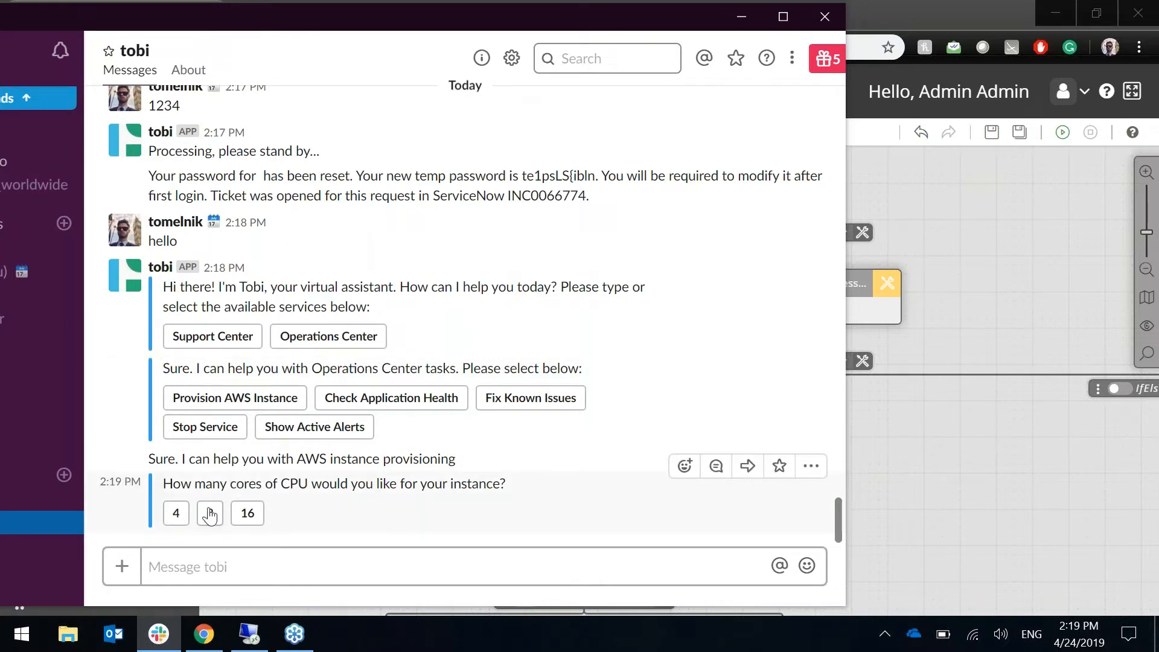
{"action": "left_click", "coordinate": [209, 513]}
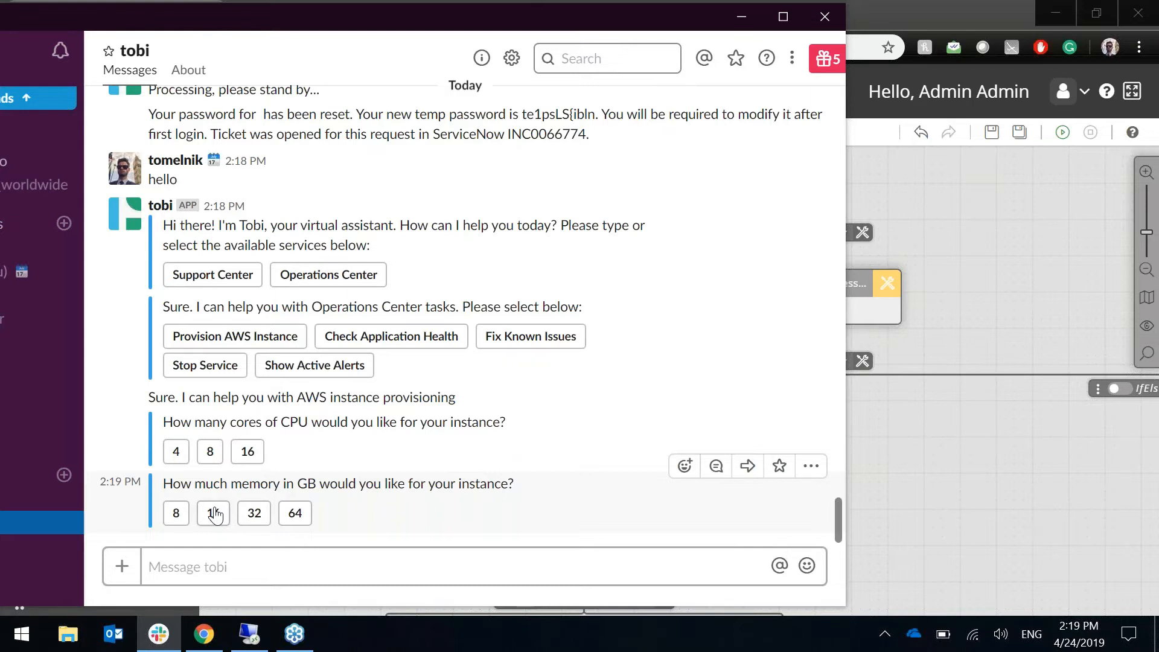
{"action": "left_click", "coordinate": [252, 513]}
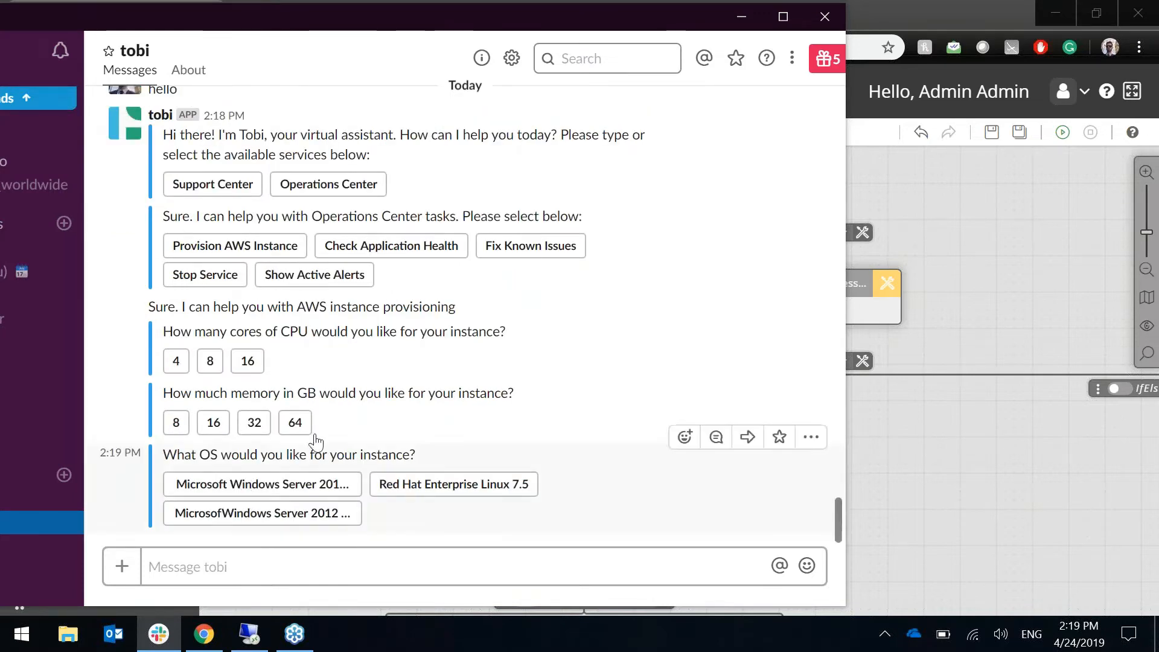
{"action": "left_click", "coordinate": [262, 484]}
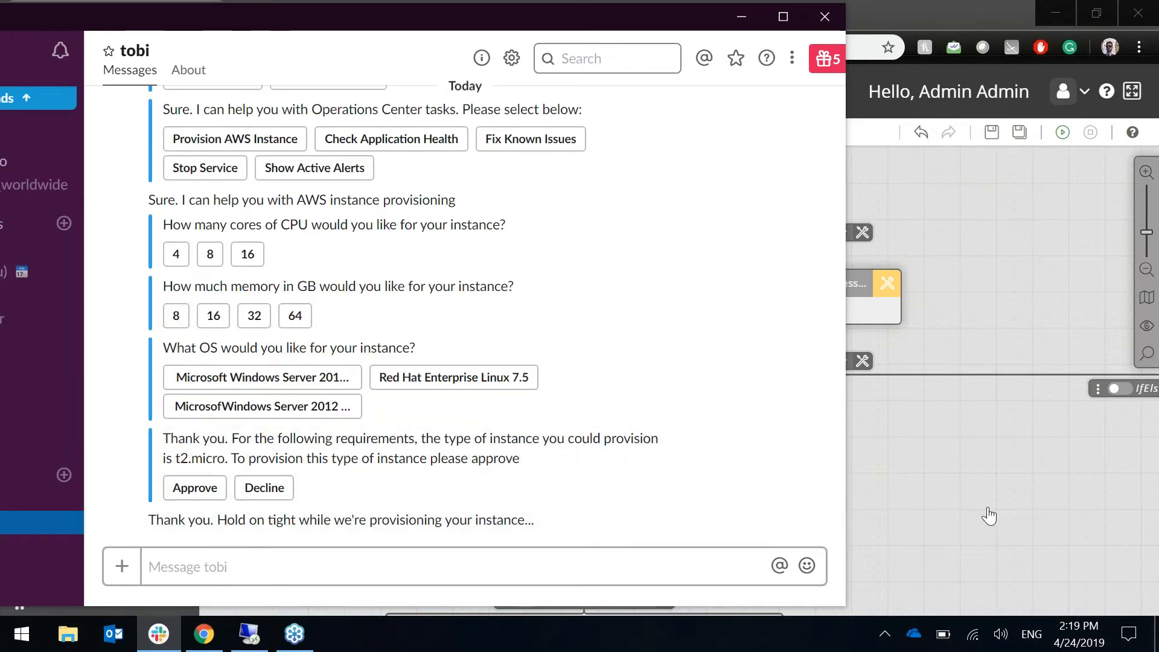
- Back in Ayehu NG, dismiss the Slack toast, zoom out one step and pan up to slackGreeting
{"action": "left_click", "coordinate": [988, 517]}
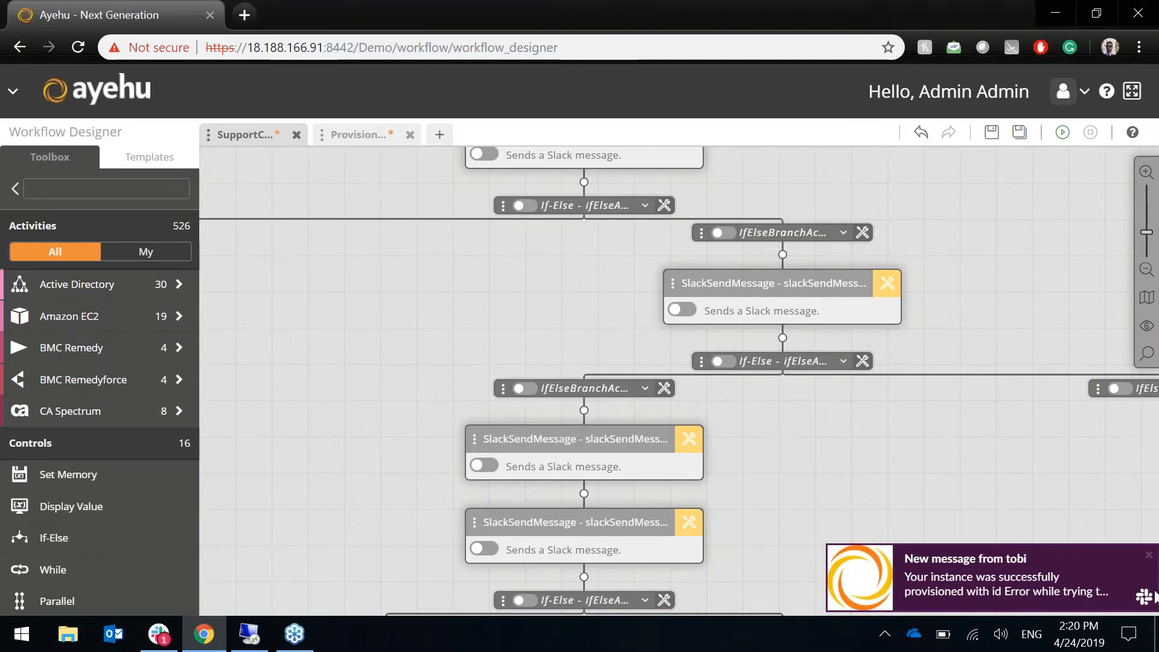
{"action": "left_click", "coordinate": [1146, 561]}
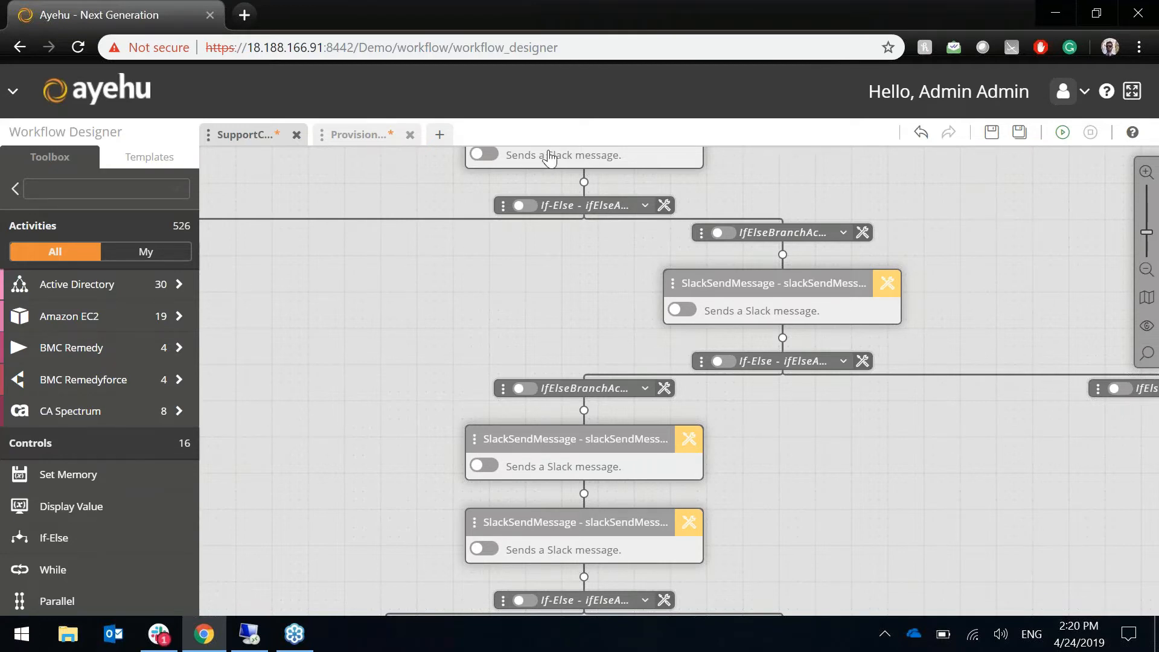
{"action": "left_click", "coordinate": [1146, 269]}
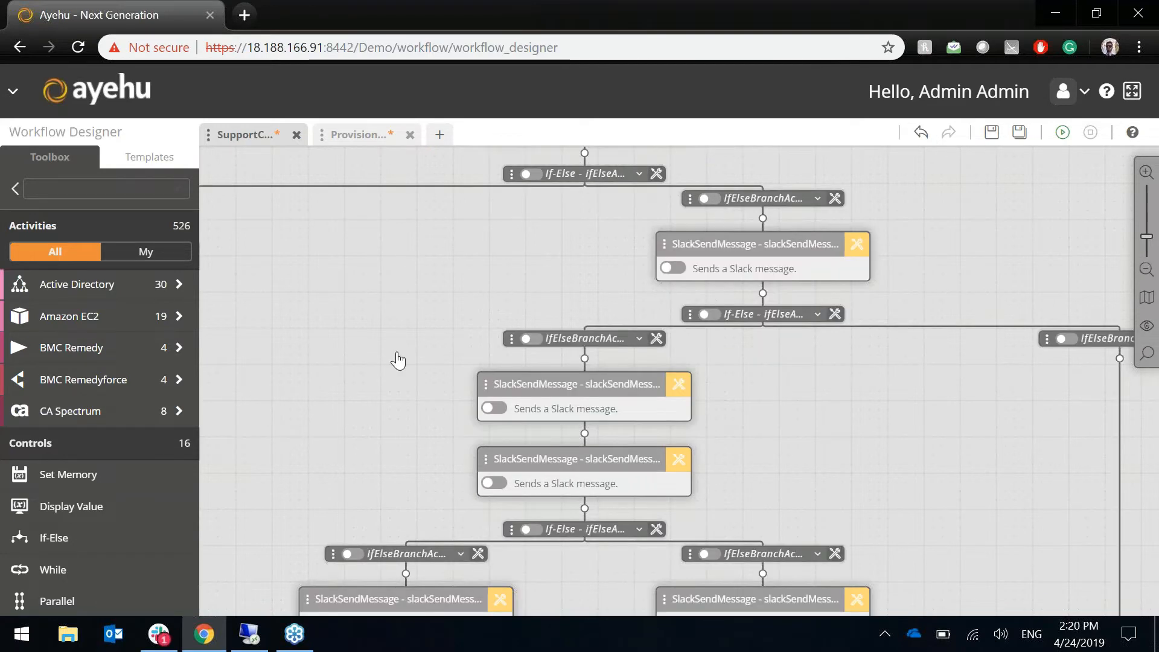
{"action": "scroll", "coordinate": [454, 362], "scroll_direction": "up", "scroll_amount": 2}
{"action": "left_click_drag", "start_coordinate": [452, 347], "coordinate": [435, 416]}
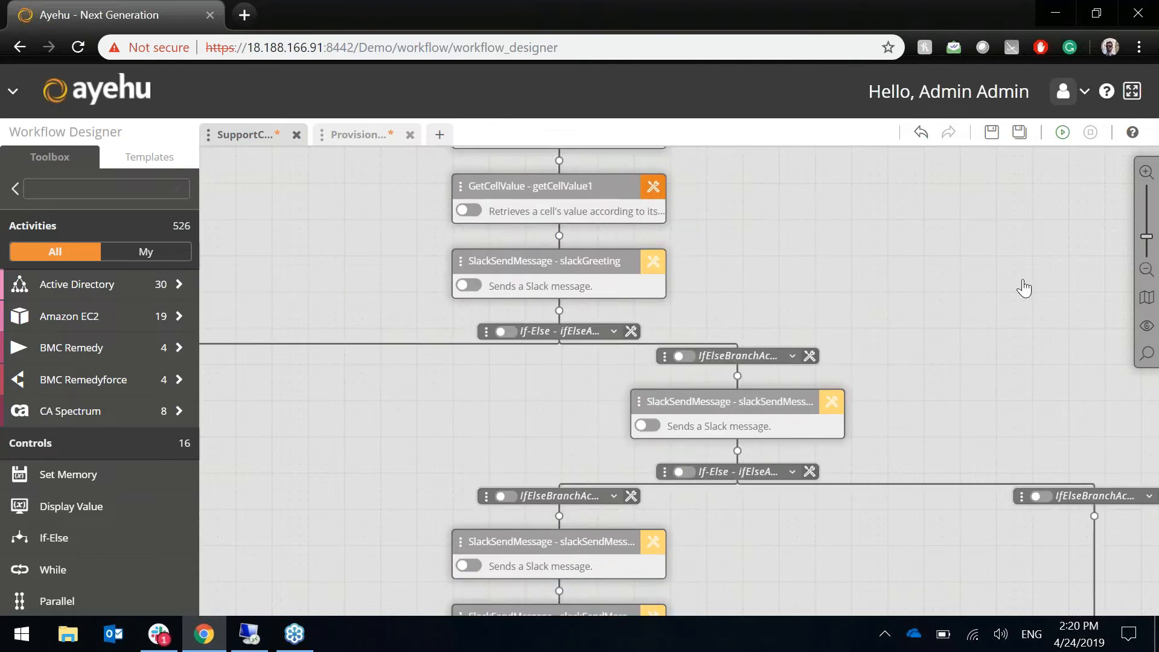
- Switch to the Provision workflow and zoom out three steps to survey its activity chain
{"action": "left_click", "coordinate": [344, 135]}
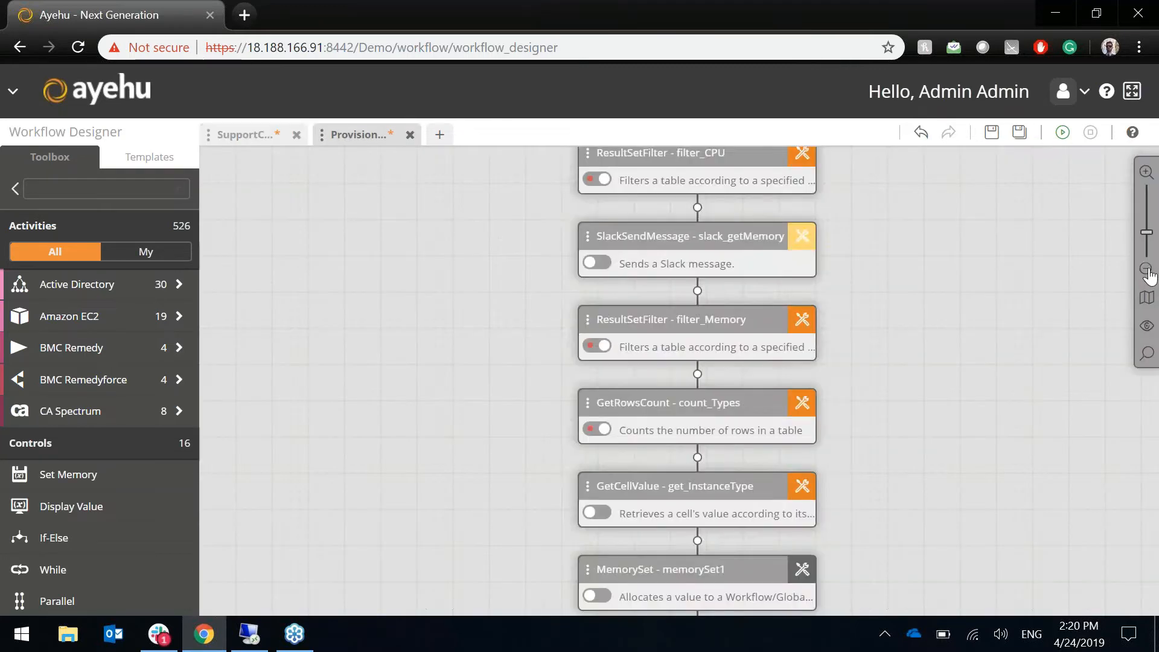
{"action": "left_click", "coordinate": [1146, 268]}
{"action": "scroll", "coordinate": [1054, 350], "scroll_direction": "down", "scroll_amount": 6}
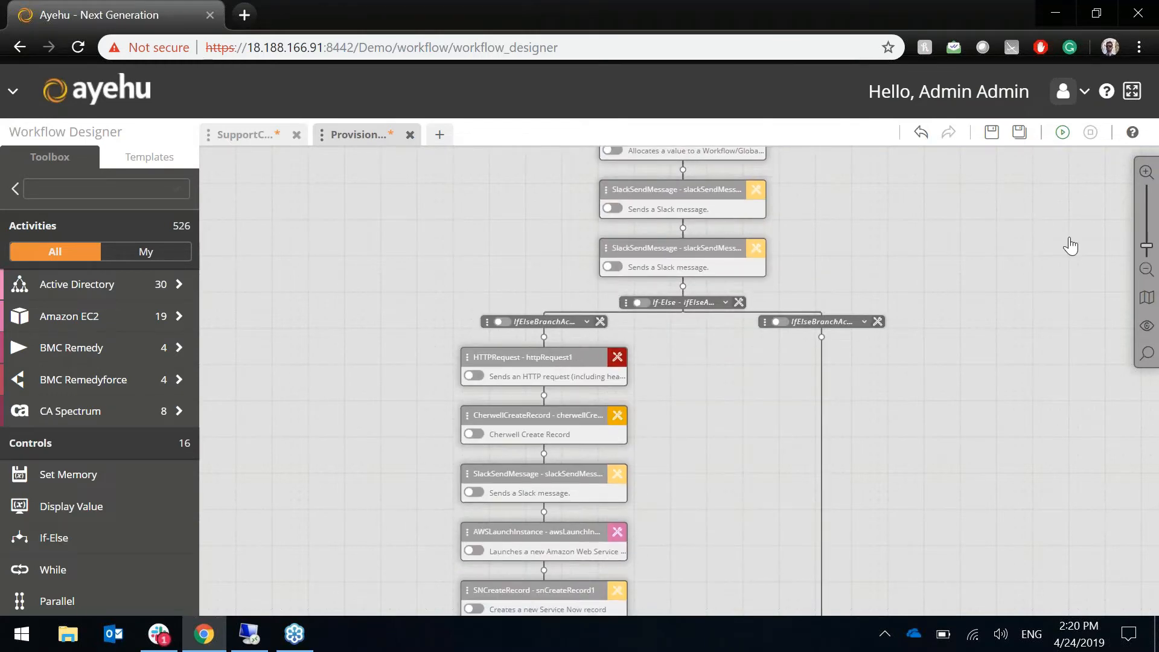
{"action": "left_click_drag", "start_coordinate": [1009, 355], "coordinate": [951, 490]}
{"action": "left_click", "coordinate": [1146, 271]}
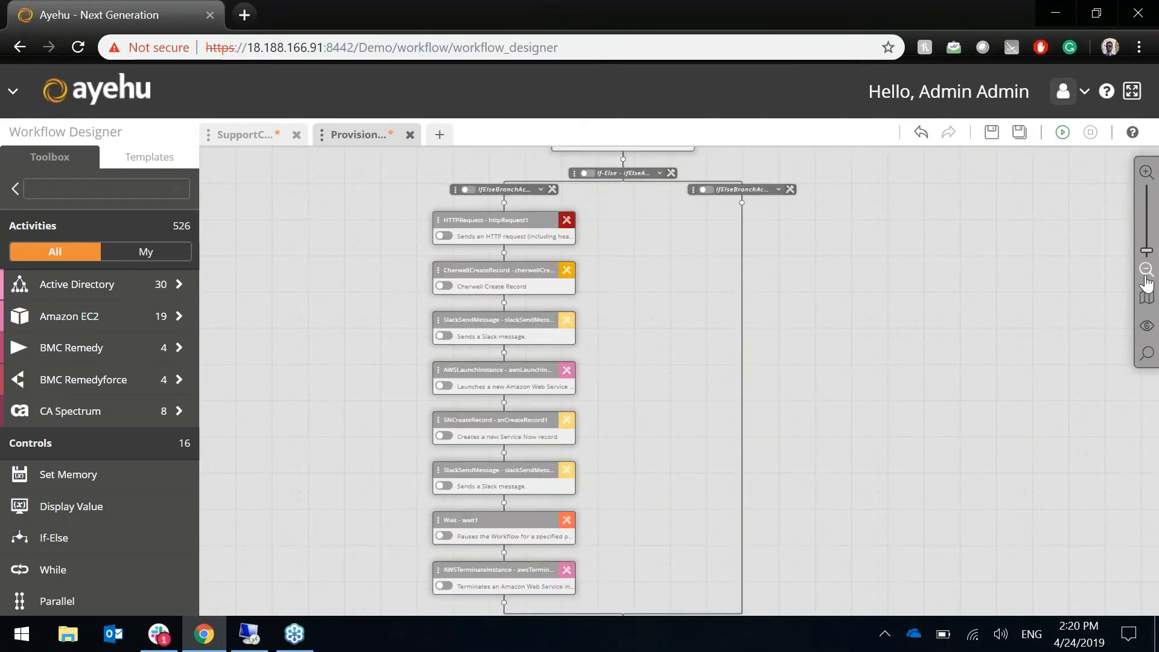
{"action": "left_click", "coordinate": [1146, 271]}
{"action": "left_click_drag", "start_coordinate": [1059, 342], "coordinate": [981, 546]}
- Zoom back in on the If-Else branch with HTTPRequest, Cherwell, AWSLaunchInstance, ServiceNow and Wait
{"action": "scroll", "coordinate": [981, 545], "scroll_direction": "up", "scroll_amount": 10}
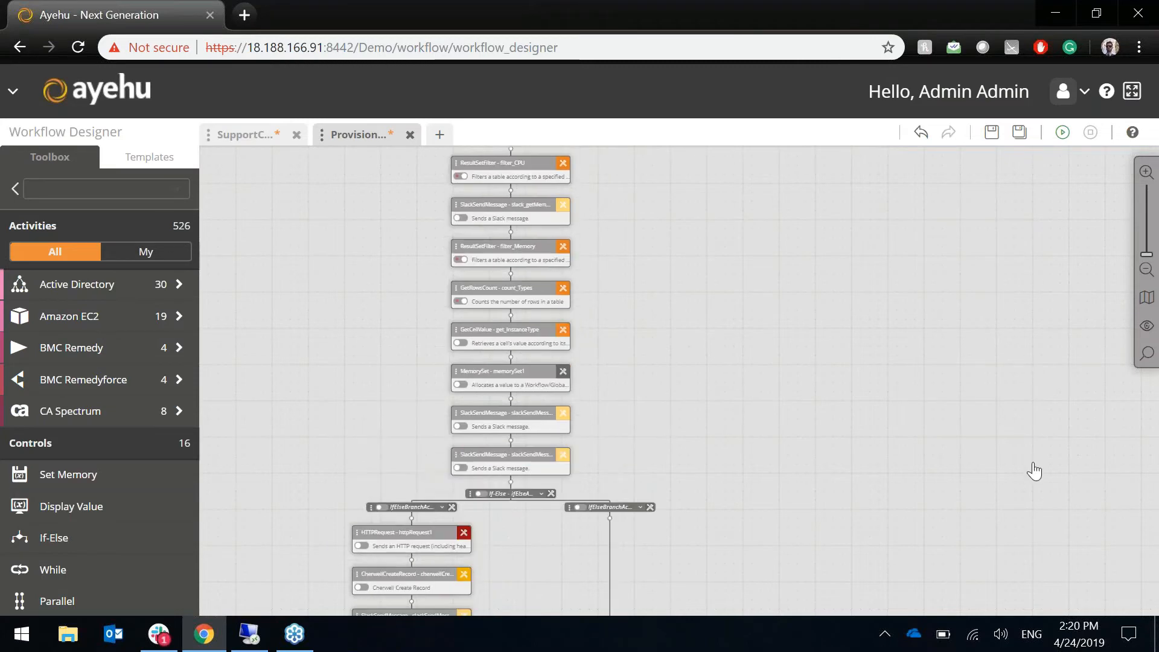
{"action": "left_click_drag", "start_coordinate": [1020, 625], "coordinate": [1083, 362]}
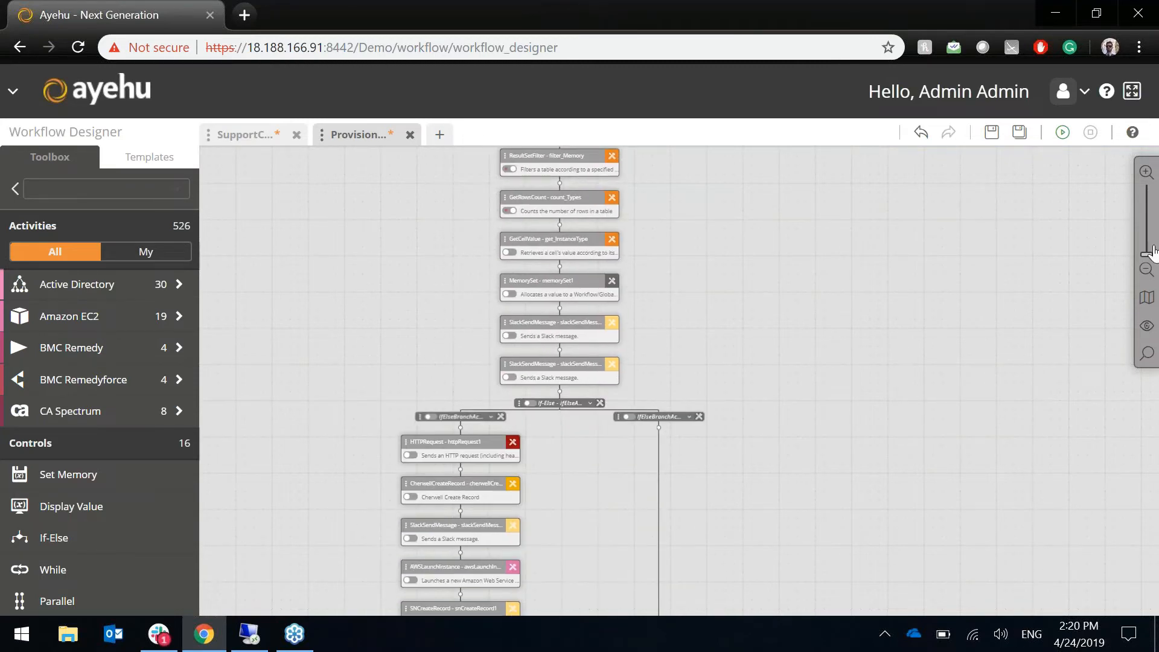
{"action": "left_click", "coordinate": [1146, 173]}
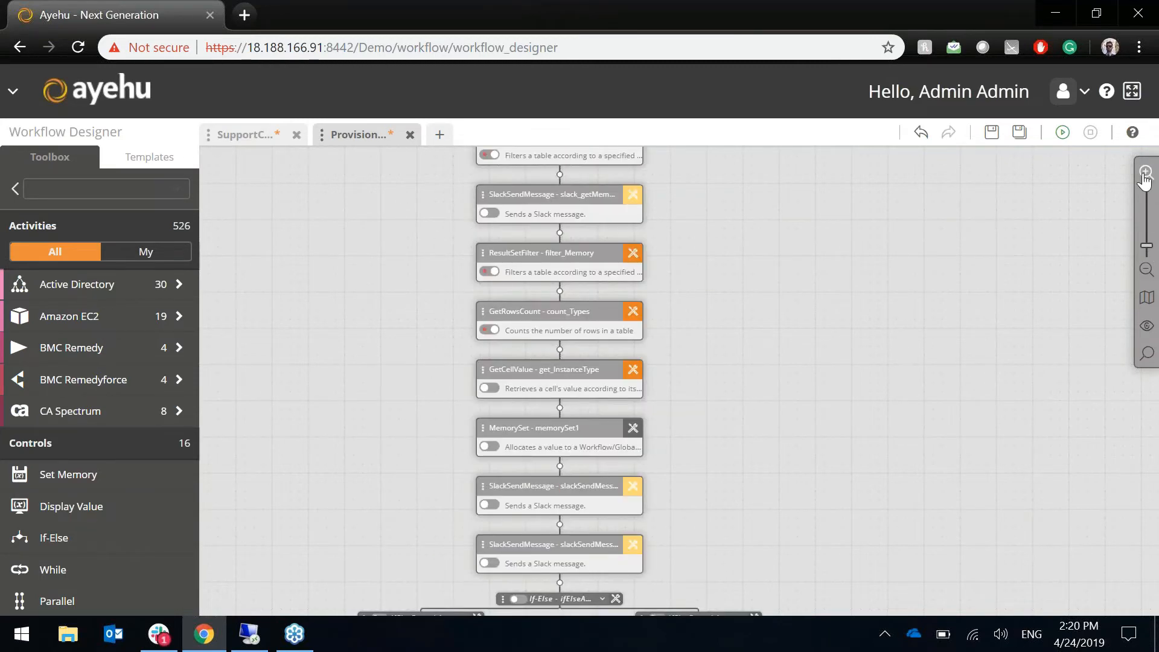
{"action": "left_click", "coordinate": [1146, 172]}
{"action": "scroll", "coordinate": [1053, 274], "scroll_direction": "down", "scroll_amount": 5}
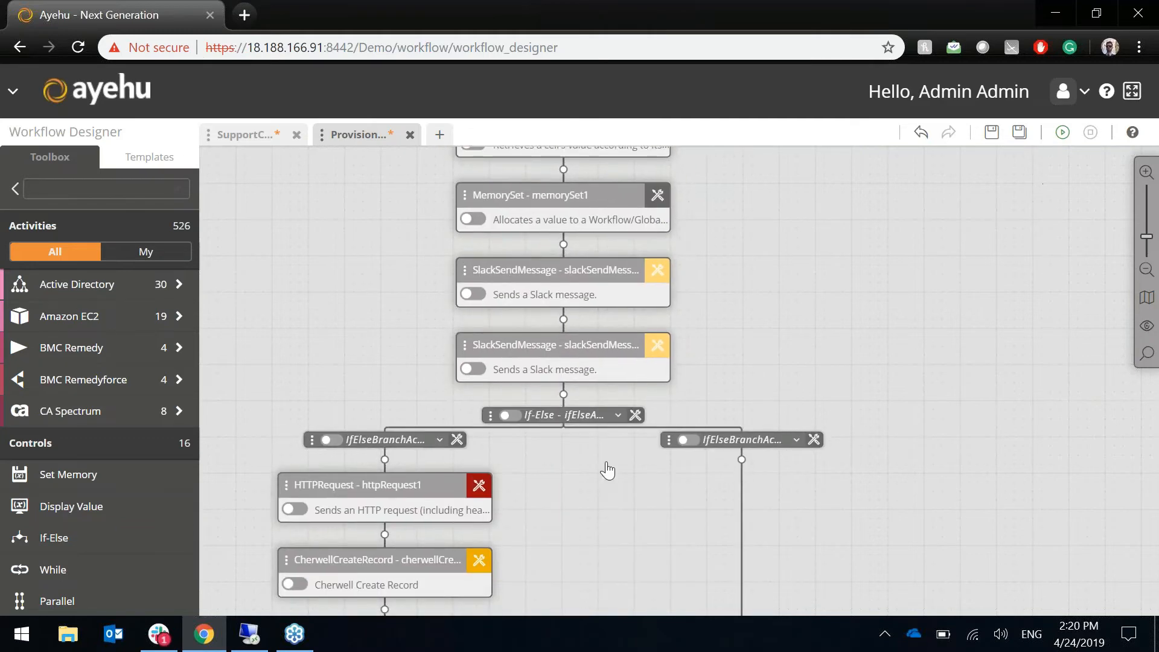
{"action": "scroll", "coordinate": [582, 355], "scroll_direction": "down", "scroll_amount": 5}
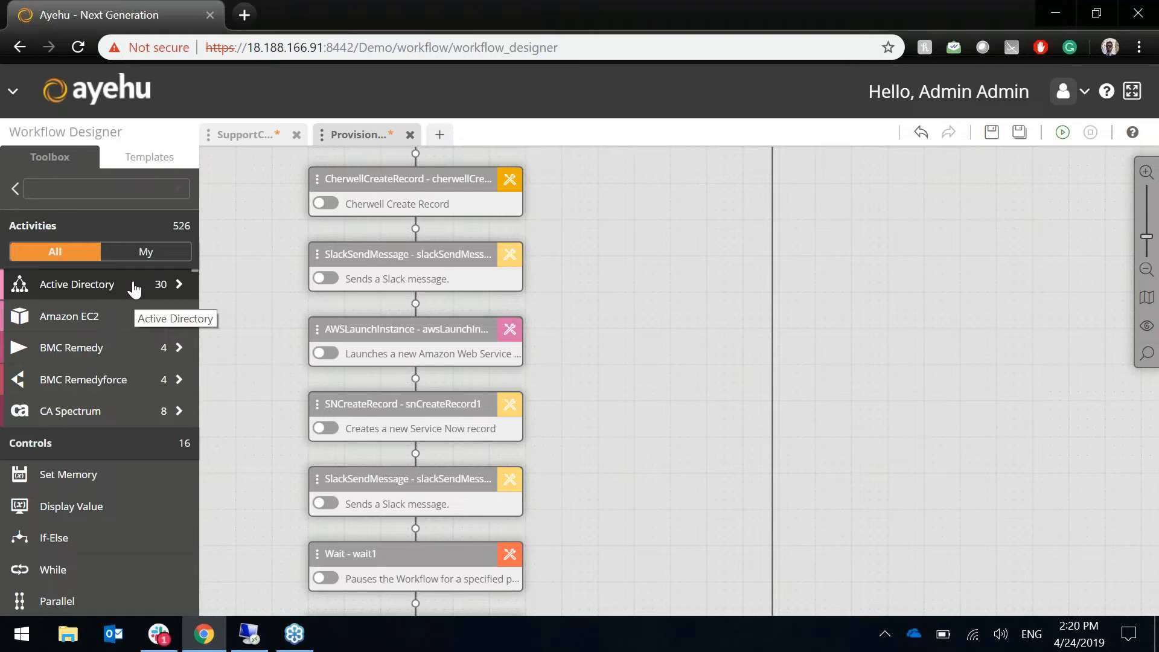
- Scroll the Toolbox Activities to Slack and show its seven available actions
{"action": "scroll", "coordinate": [134, 290], "scroll_direction": "down", "scroll_amount": 10}
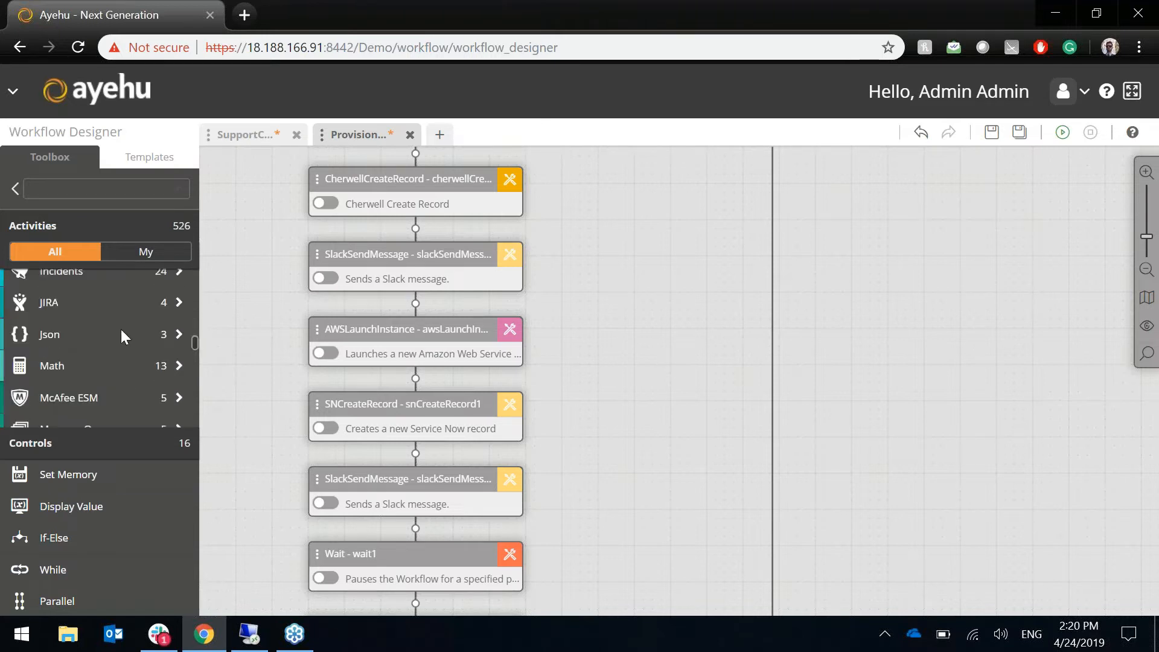
{"action": "scroll", "coordinate": [118, 341], "scroll_direction": "down", "scroll_amount": 5}
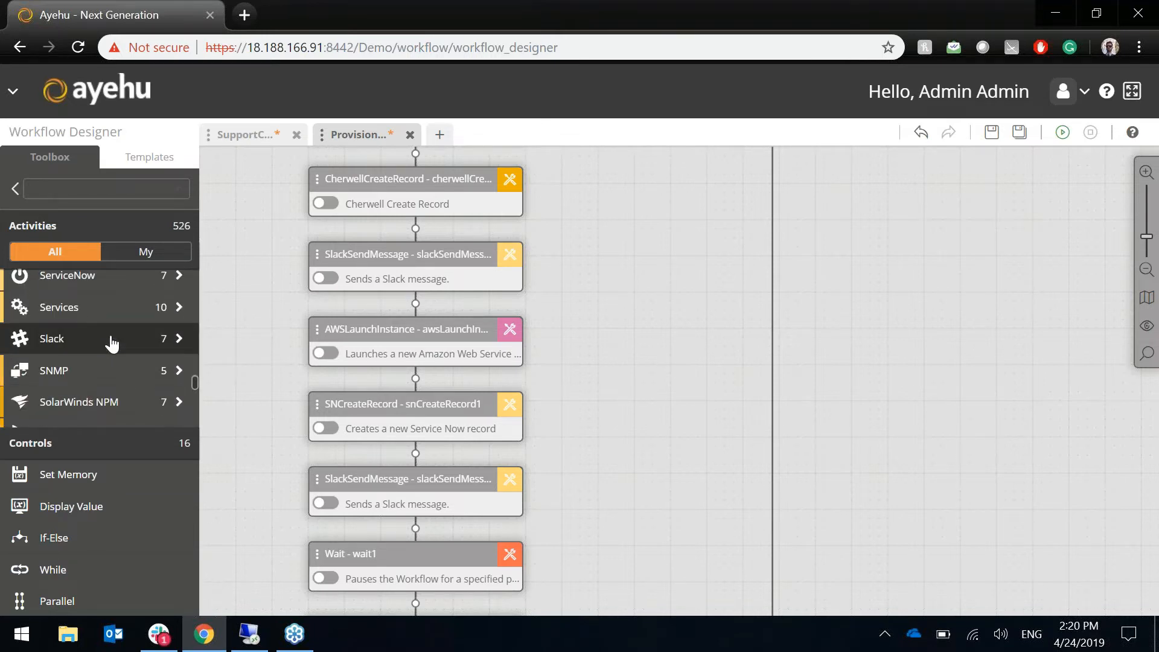
{"action": "left_click", "coordinate": [111, 340]}
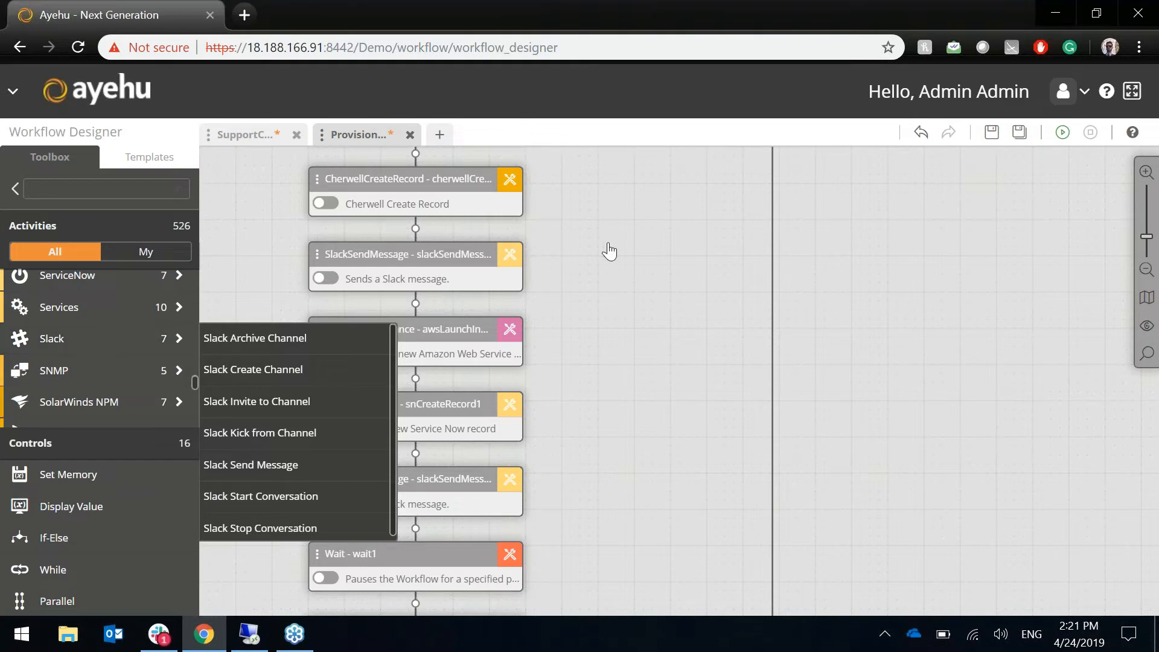
- Open the settings of the SlackSendMessage confirming the instance was successfully provisioned
{"action": "scroll", "coordinate": [562, 395], "scroll_direction": "up", "scroll_amount": 3}
{"action": "scroll", "coordinate": [562, 395], "scroll_direction": "down", "scroll_amount": 5}
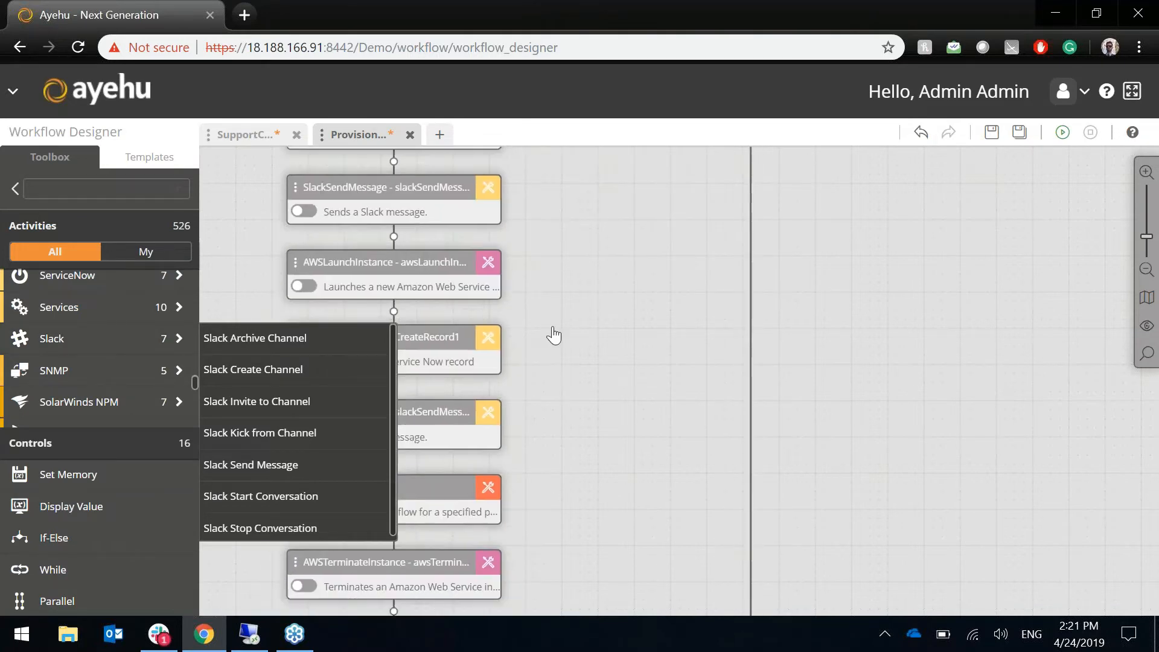
{"action": "left_click", "coordinate": [488, 412]}
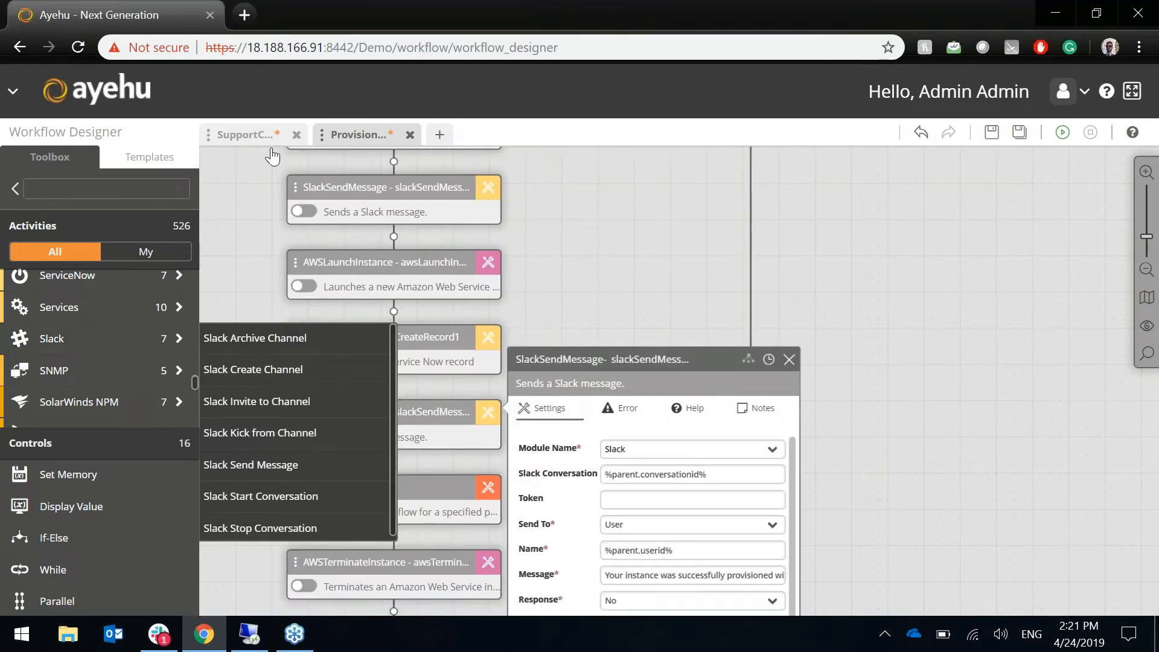
{"action": "left_click", "coordinate": [261, 138]}
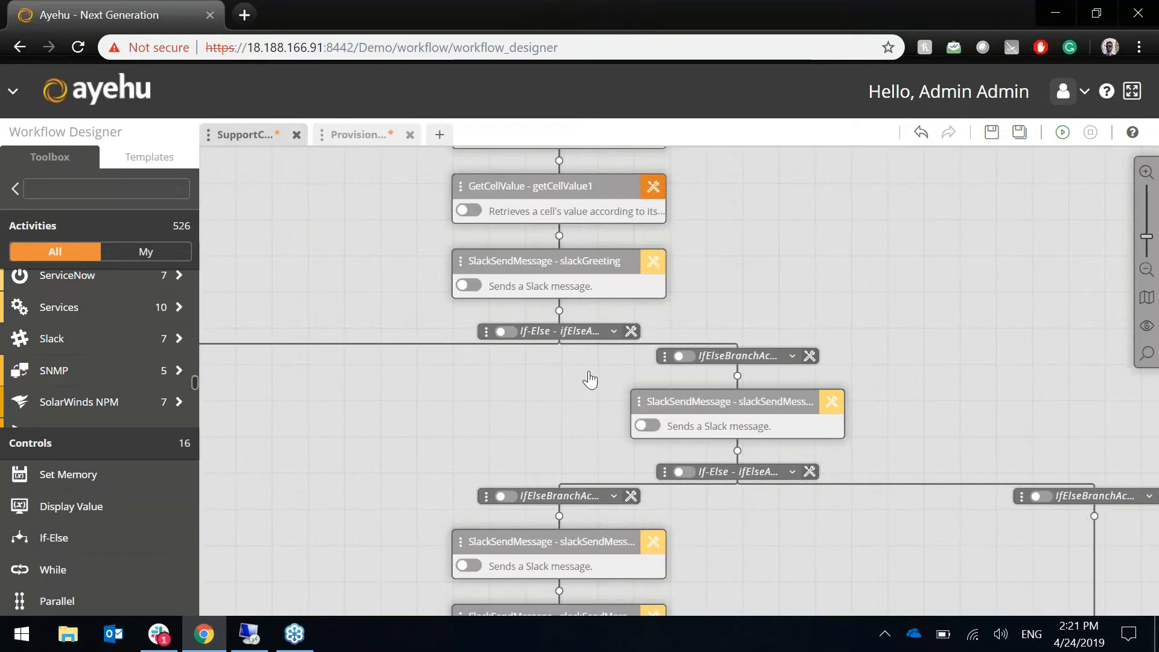
- Open slackGreeting's settings and pan to show its Reset Password and Onboard Employee buttons
{"action": "left_click", "coordinate": [652, 264]}
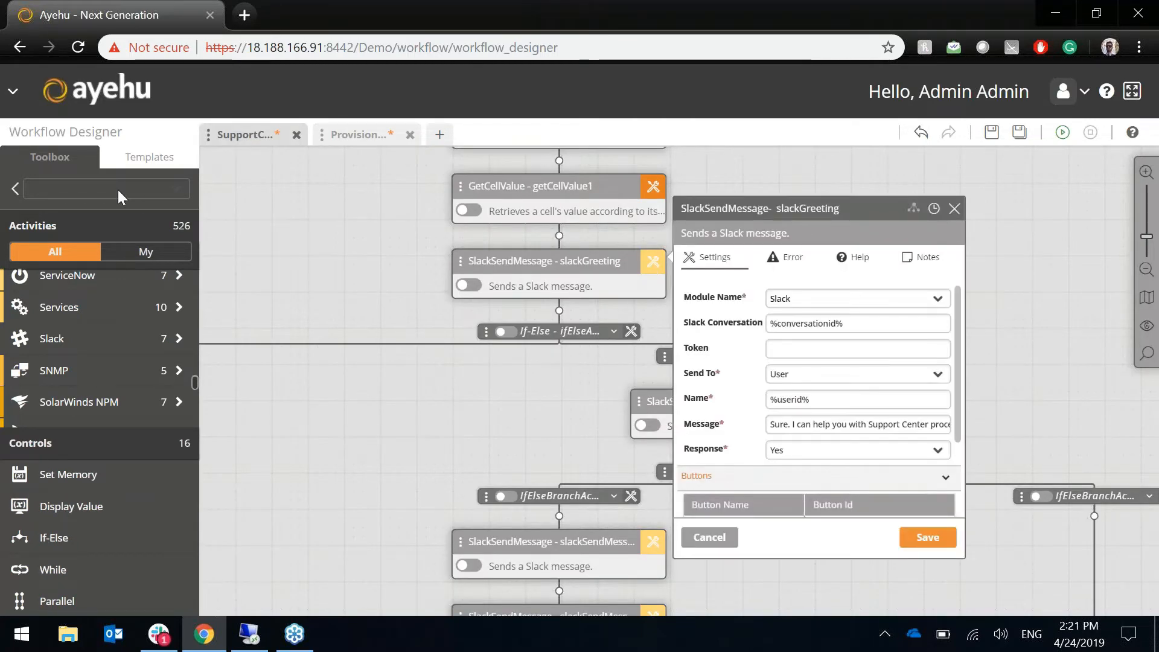
{"action": "left_click_drag", "start_coordinate": [370, 276], "coordinate": [244, 260]}
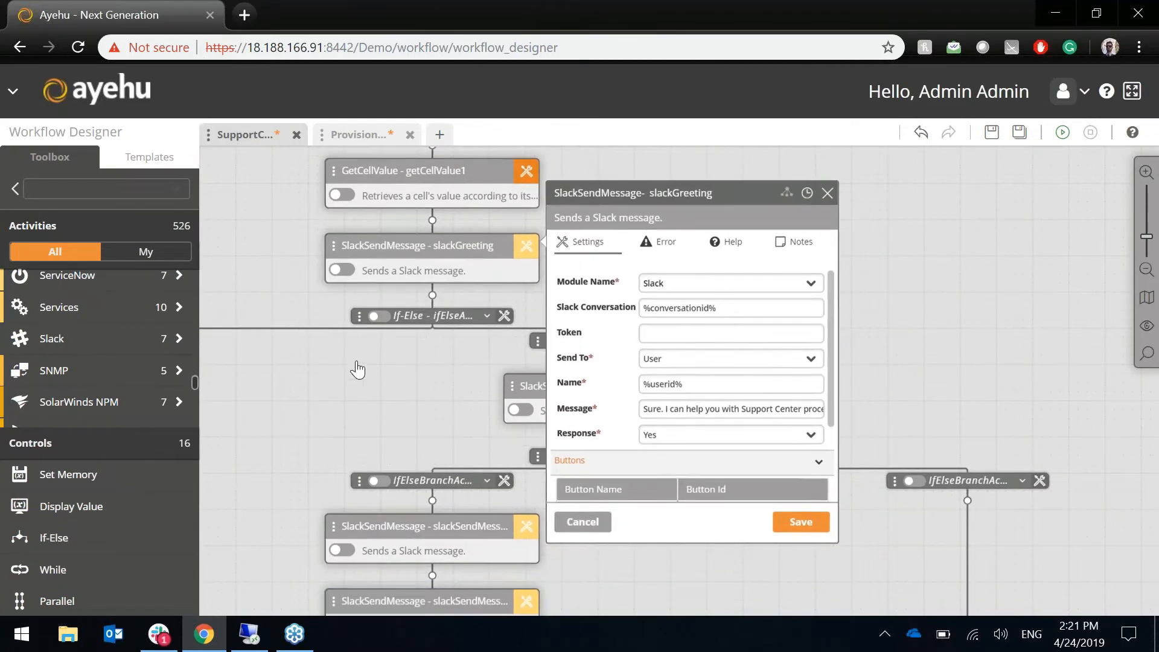
{"action": "left_click_drag", "start_coordinate": [359, 371], "coordinate": [208, 310]}
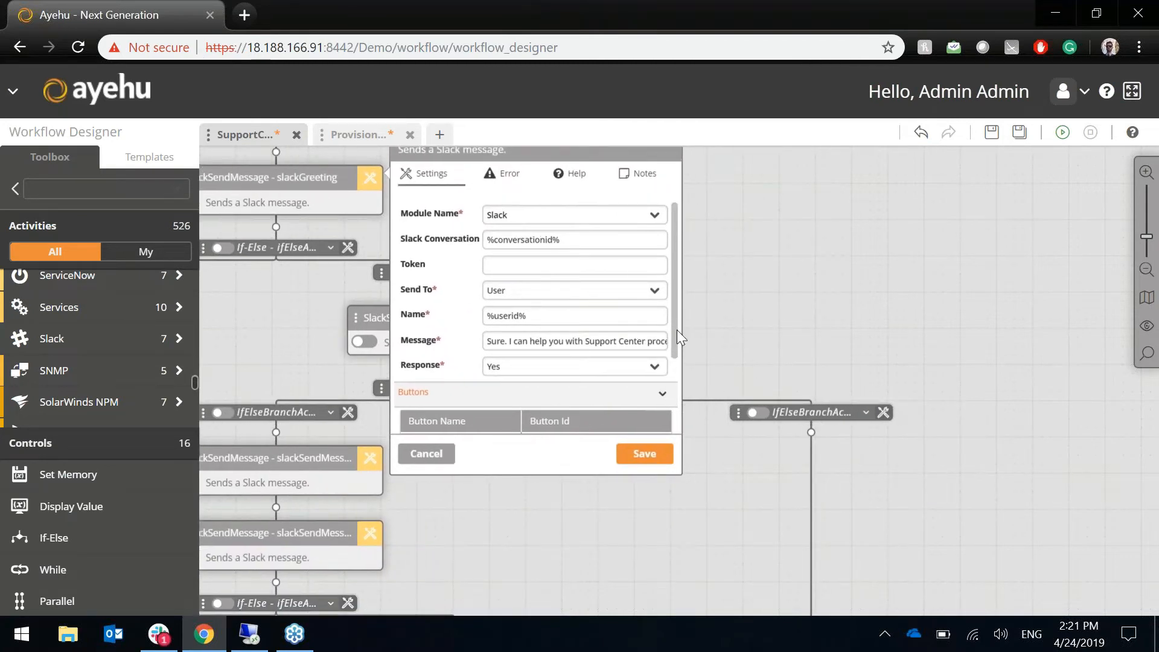
{"action": "mouse_move", "coordinate": [675, 339]}
{"action": "left_mouse_down"}
{"action": "mouse_move", "coordinate": [674, 381]}
{"action": "mouse_move", "coordinate": [670, 349]}
{"action": "left_mouse_up"}
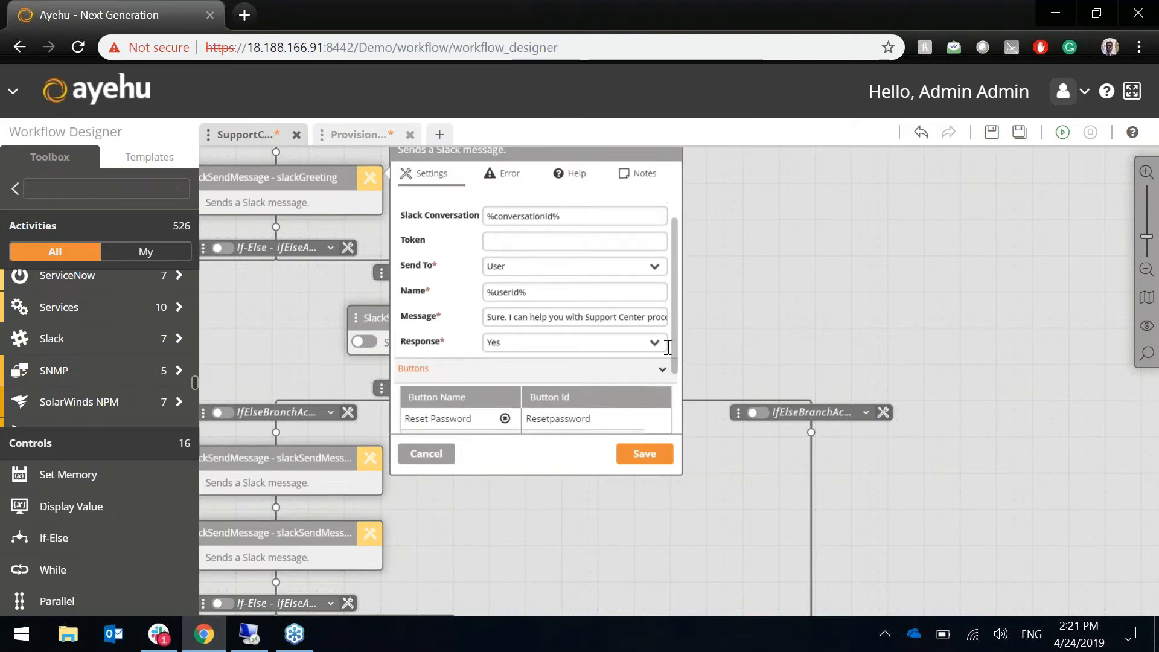
- Review all four greeting buttons, then close the settings and zoom out over the nested branches
{"action": "scroll", "coordinate": [672, 371], "scroll_direction": "down", "scroll_amount": 2}
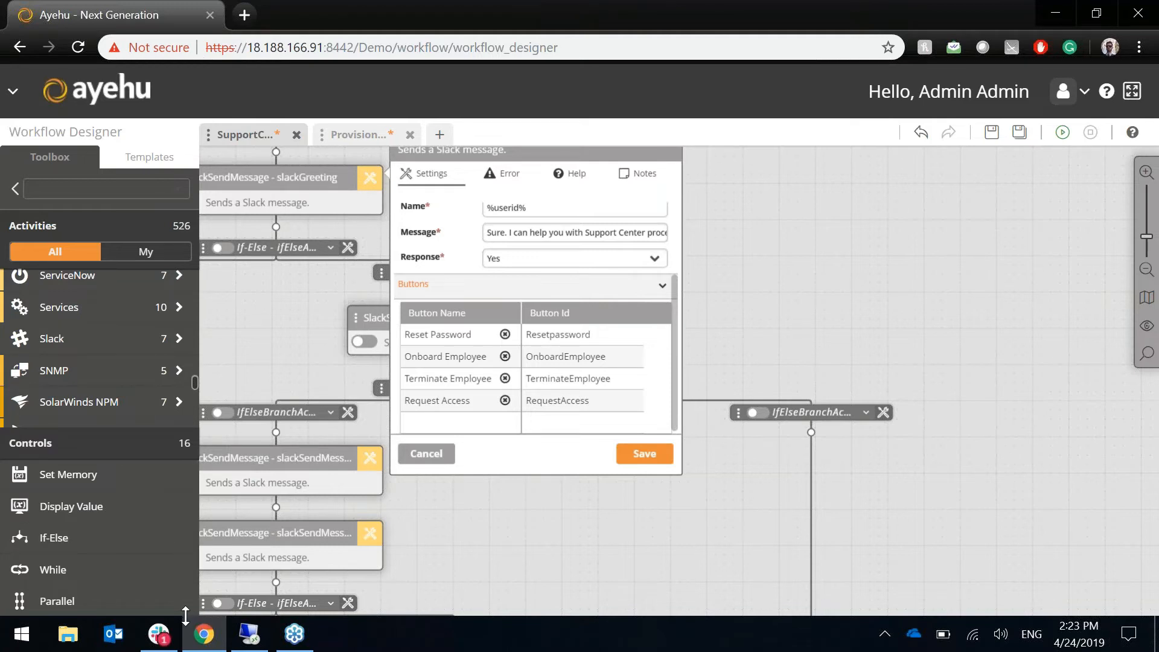
{"action": "mouse_move", "coordinate": [176, 626]}
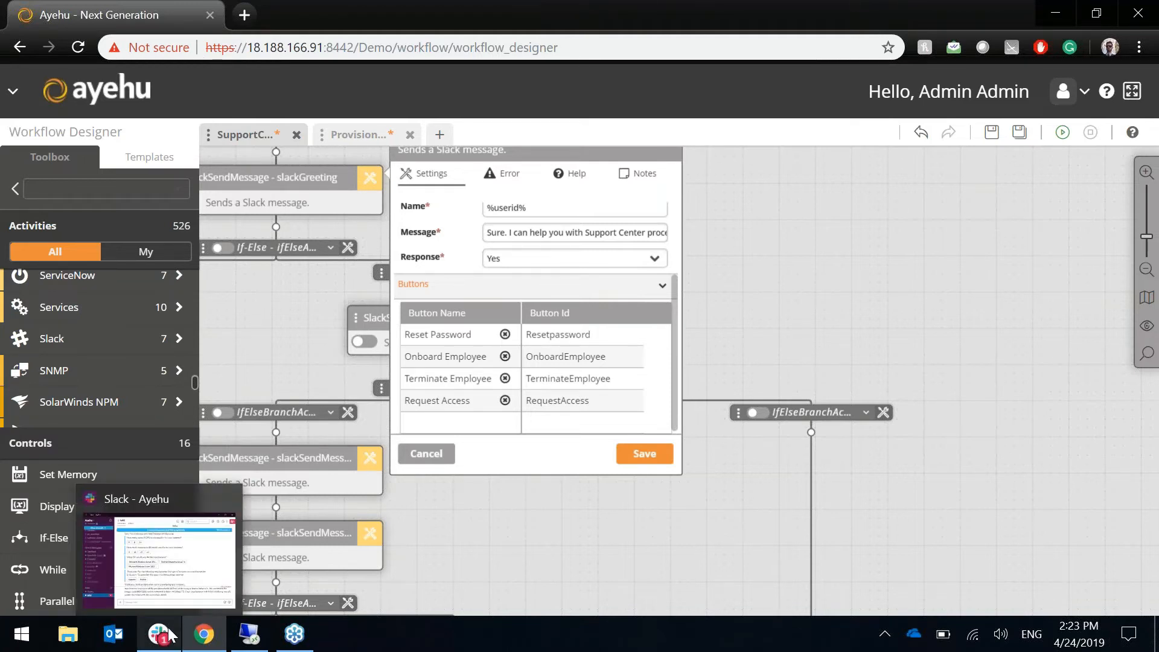
{"action": "left_click_drag", "start_coordinate": [175, 621], "coordinate": [380, 561]}
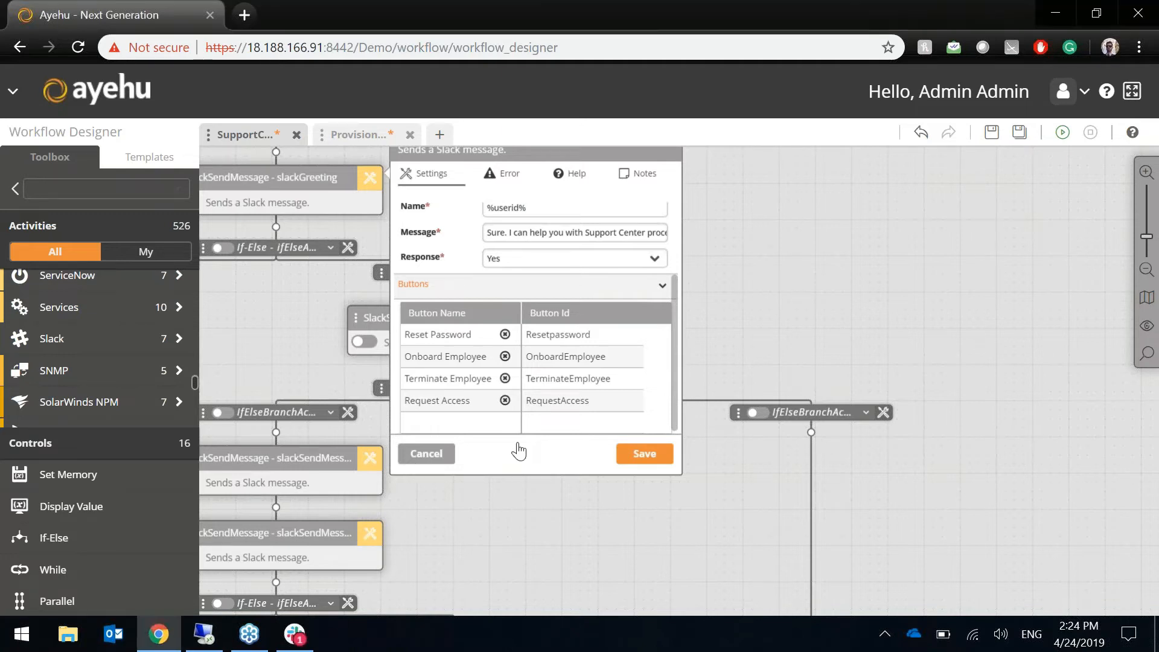
{"action": "left_click_drag", "start_coordinate": [554, 444], "coordinate": [651, 352]}
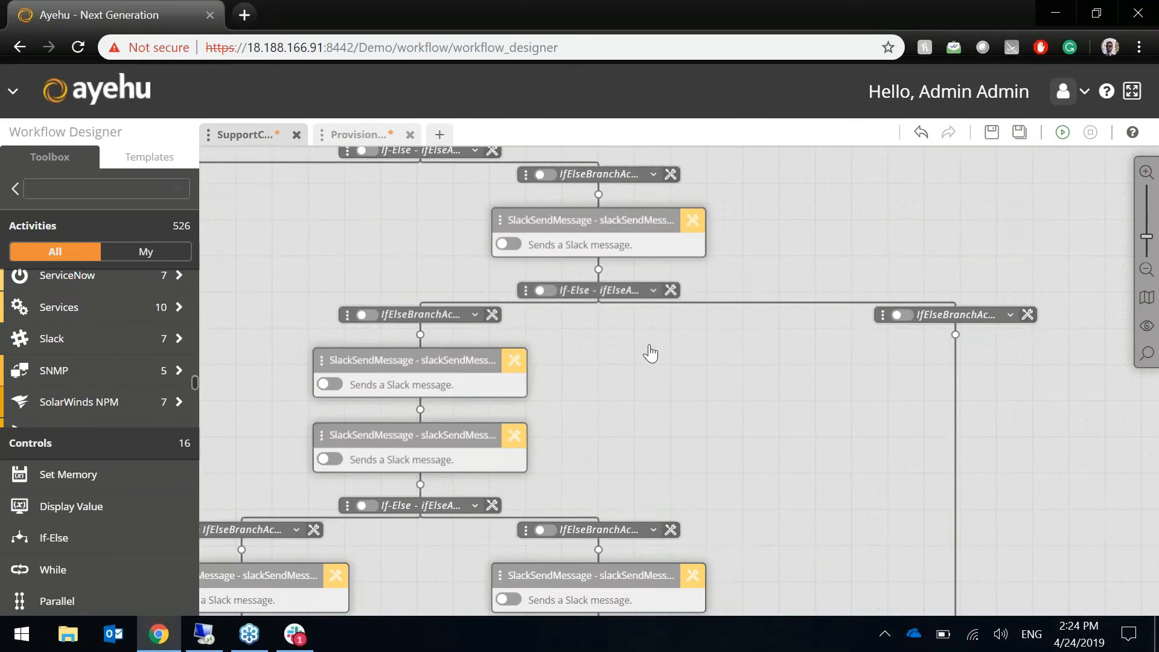
{"action": "left_click", "coordinate": [1147, 269]}
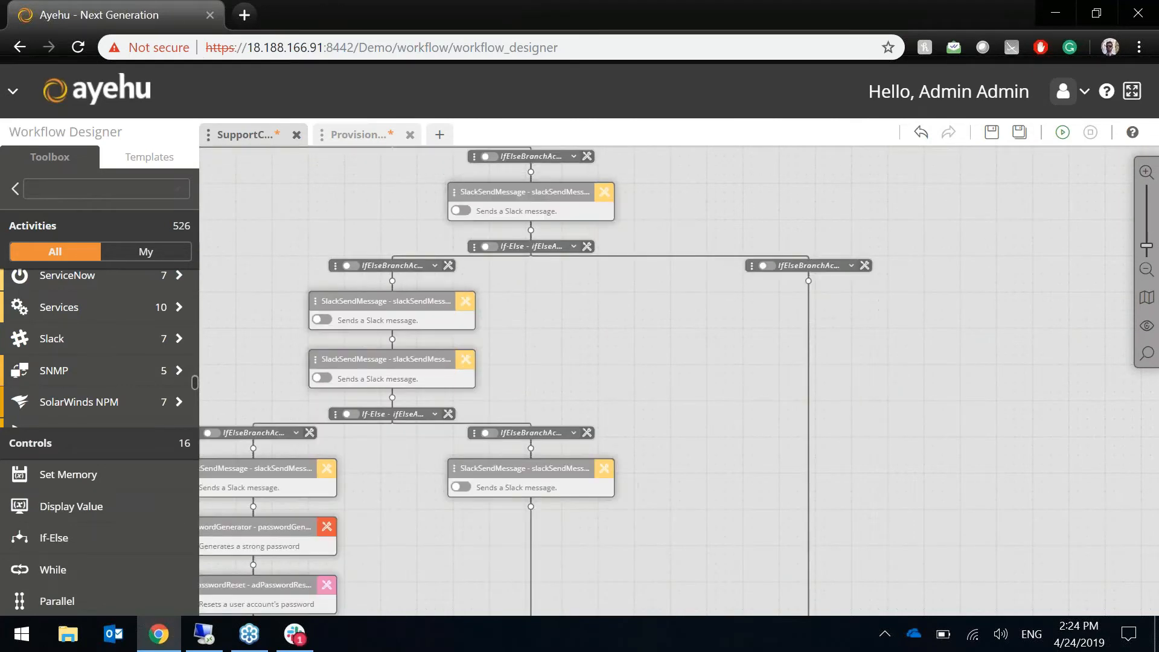